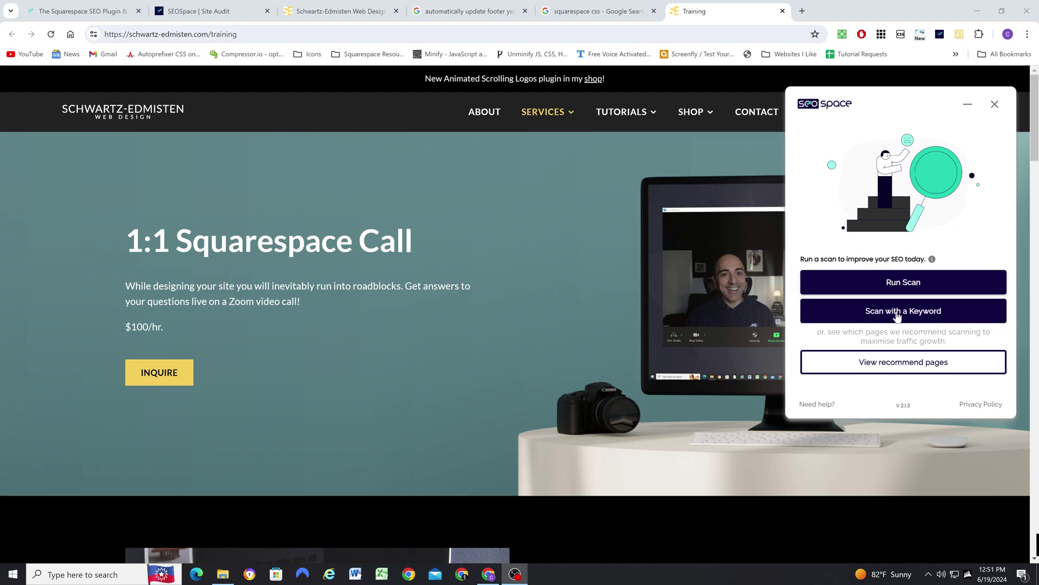
click(894, 368)
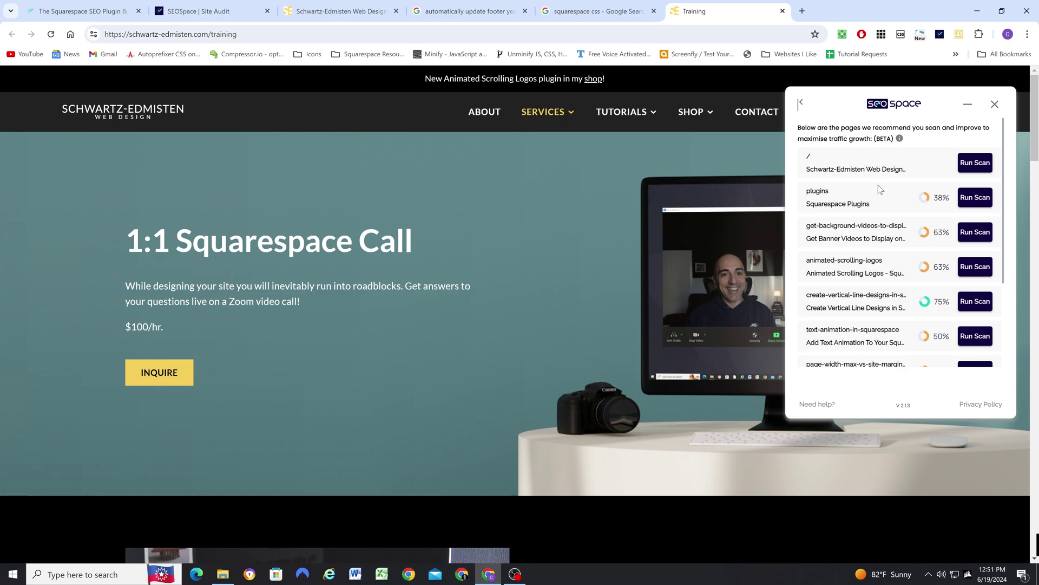
scroll(878, 187, down, 2)
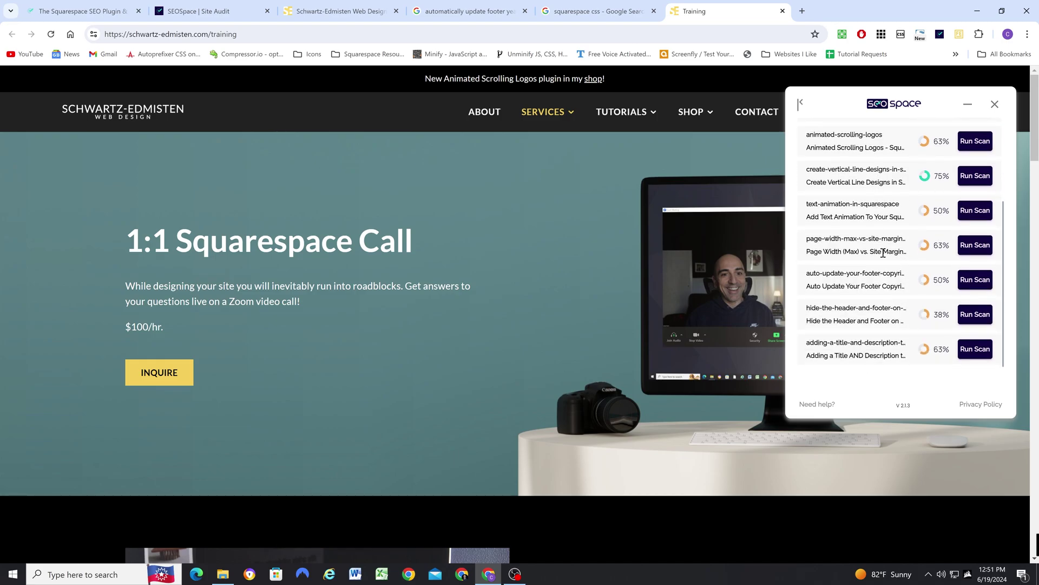
scroll(802, 126, up, 3)
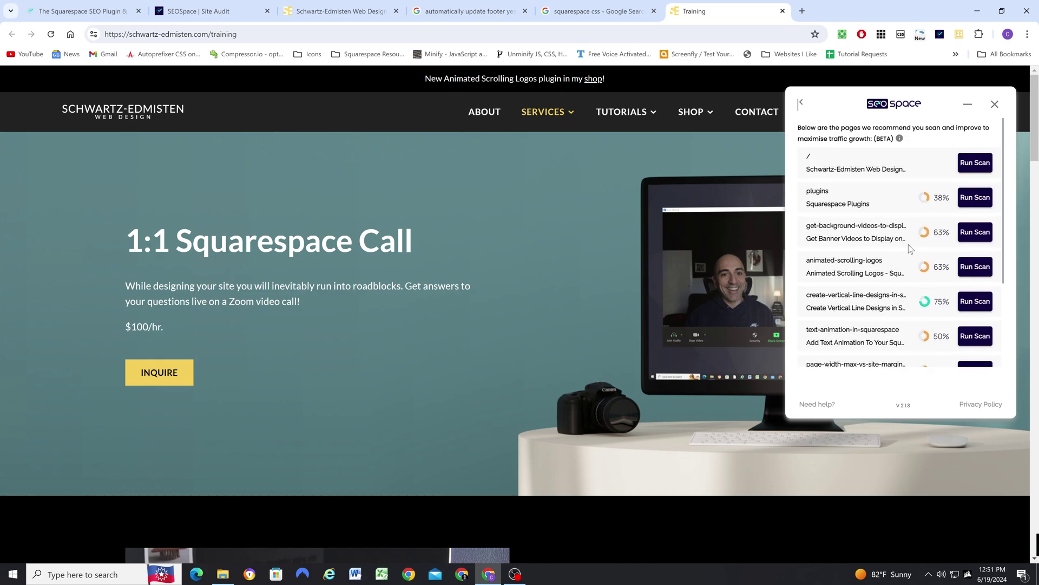
click(802, 102)
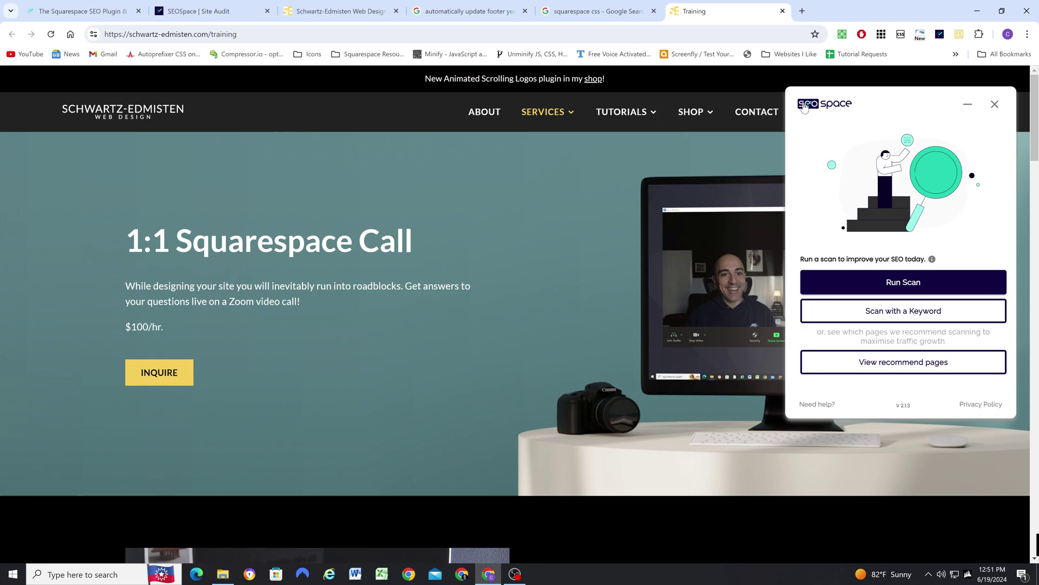
click(907, 313)
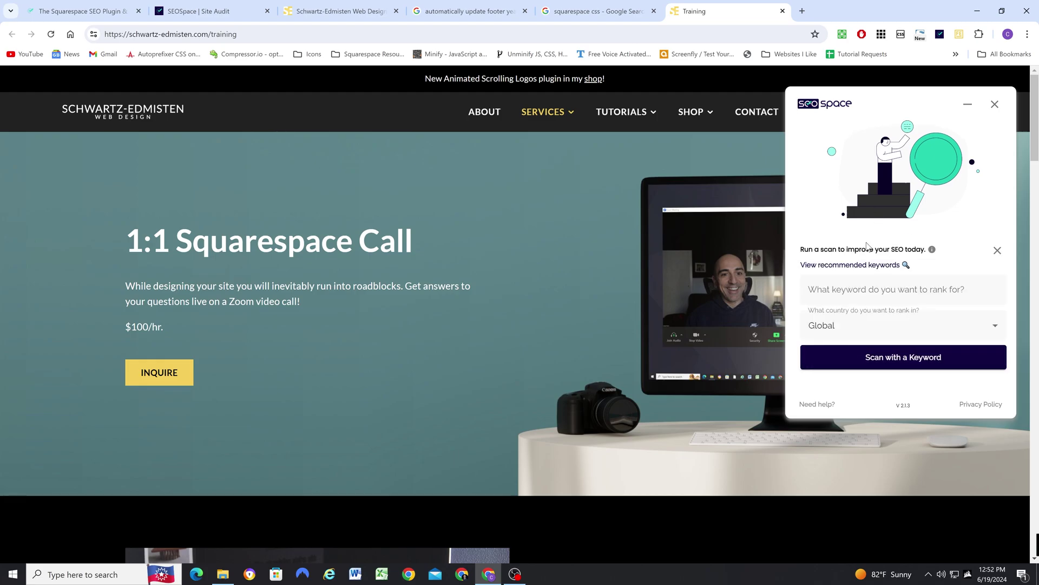
click(918, 296)
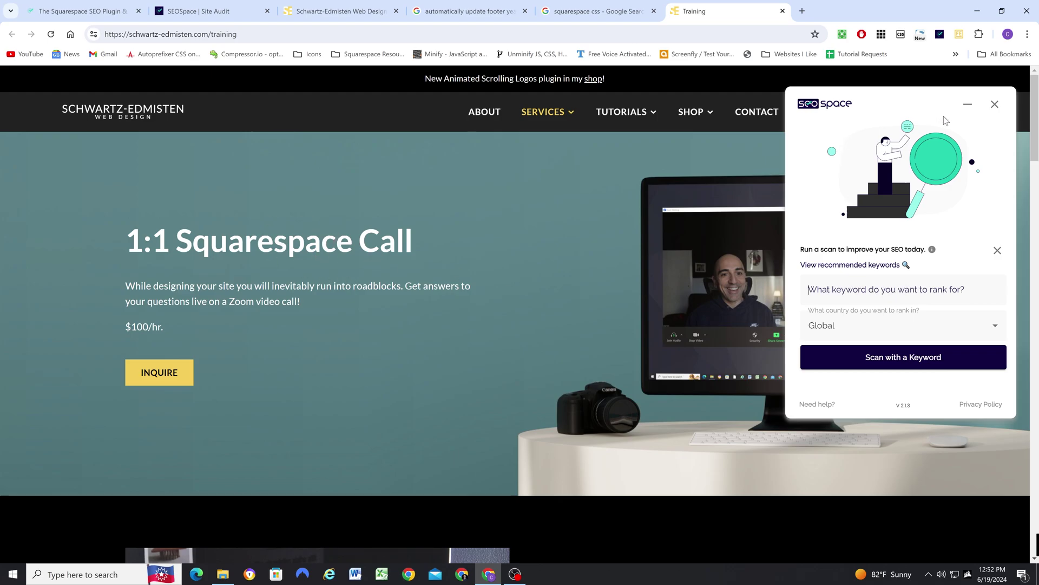
click(998, 251)
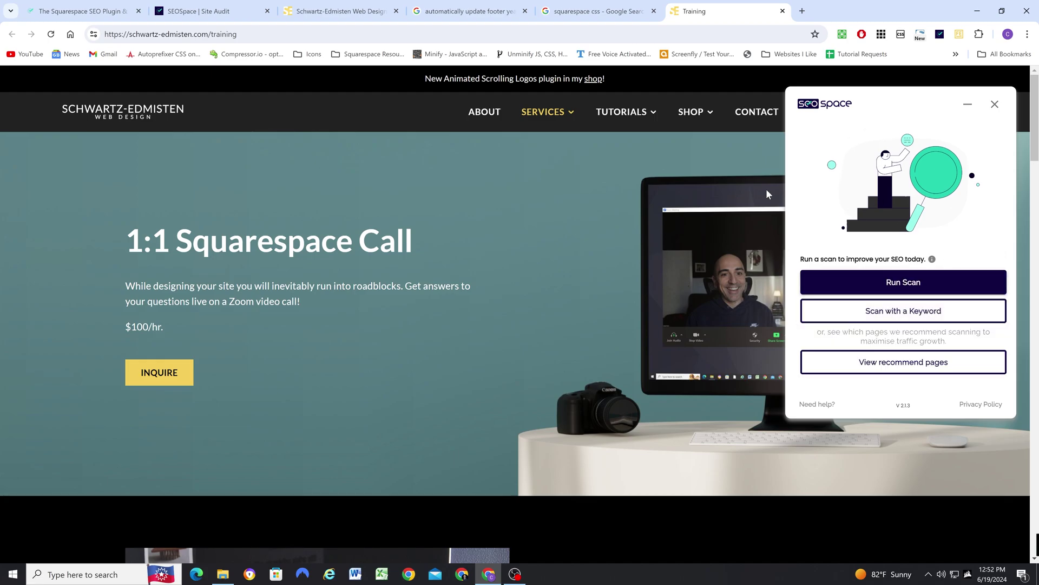
Step: Open the /training scan results from the Site Audit dashboard on the live page, showing a 38% score
click(199, 11)
scroll(364, 277, up, 10)
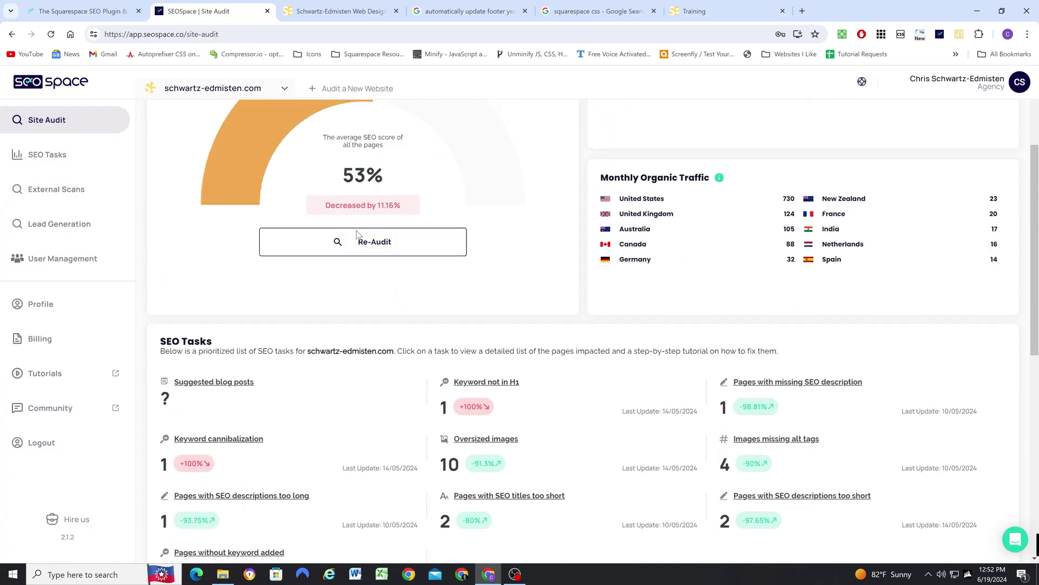
scroll(476, 251, down, 10)
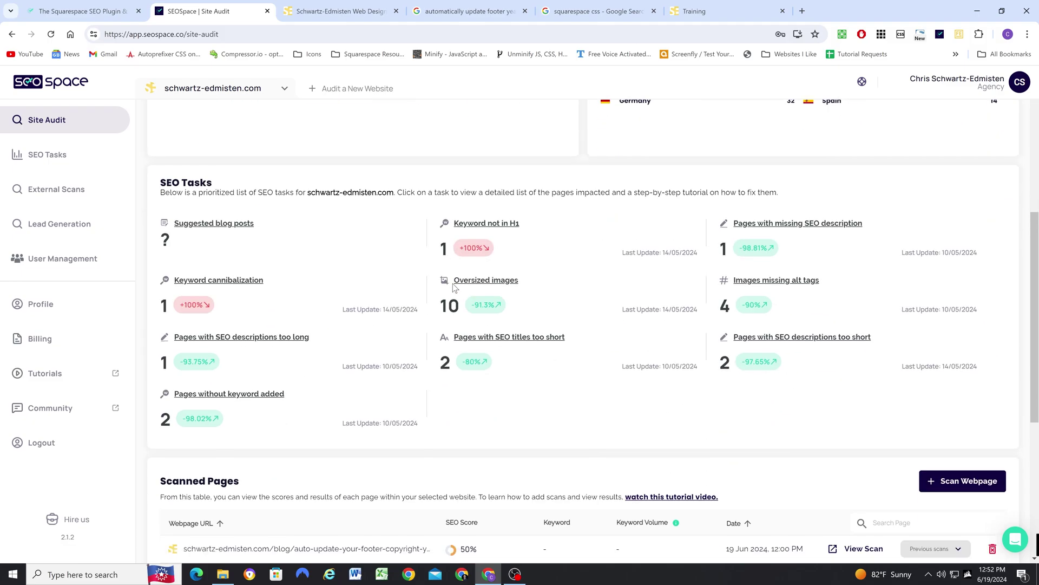
scroll(377, 325, down, 1)
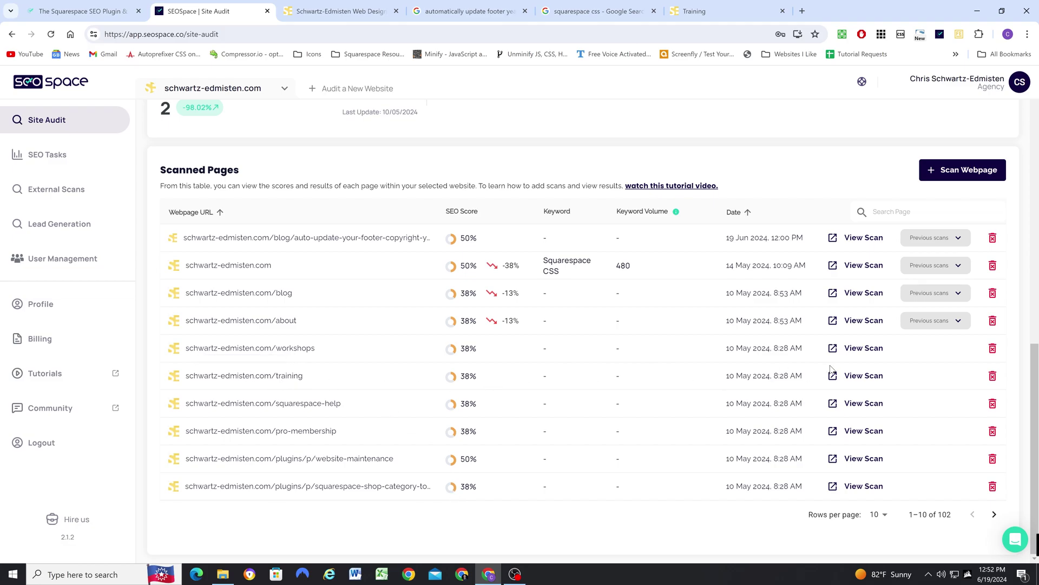
click(865, 378)
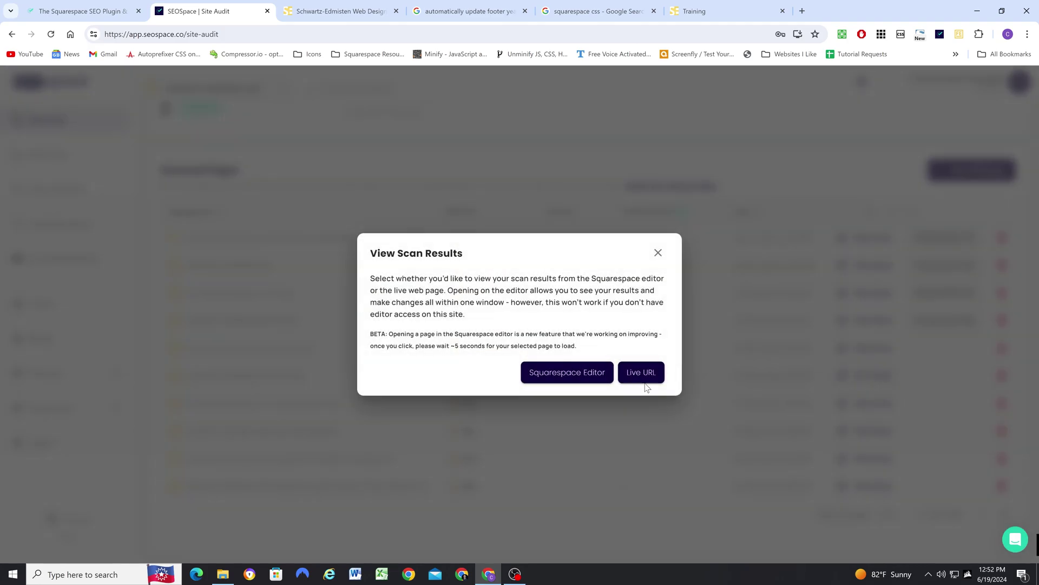
click(628, 376)
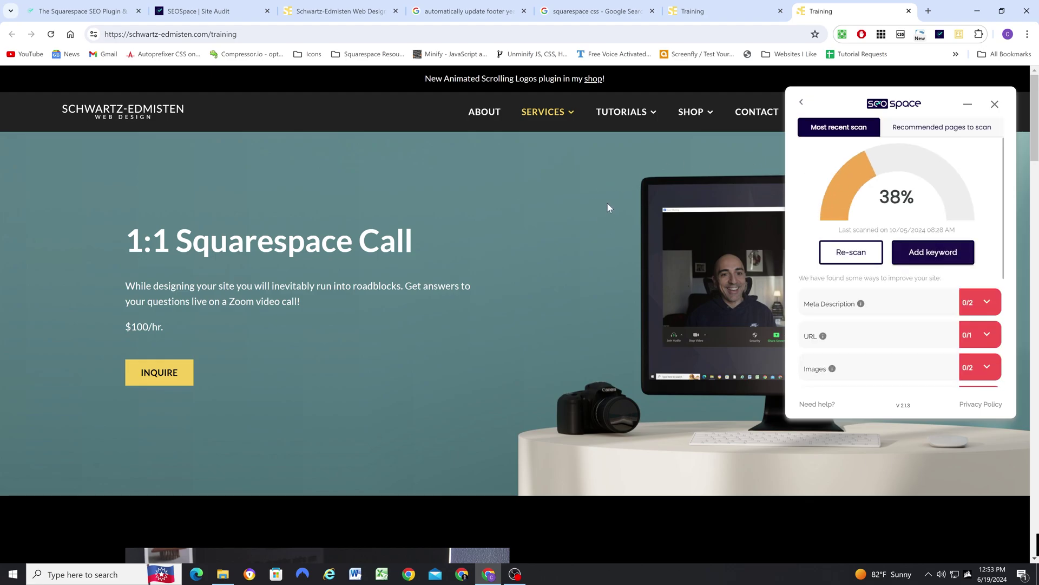
Step: Expand the Meta Description issues through page 2 and the URL issue details
mouse_move(858, 307)
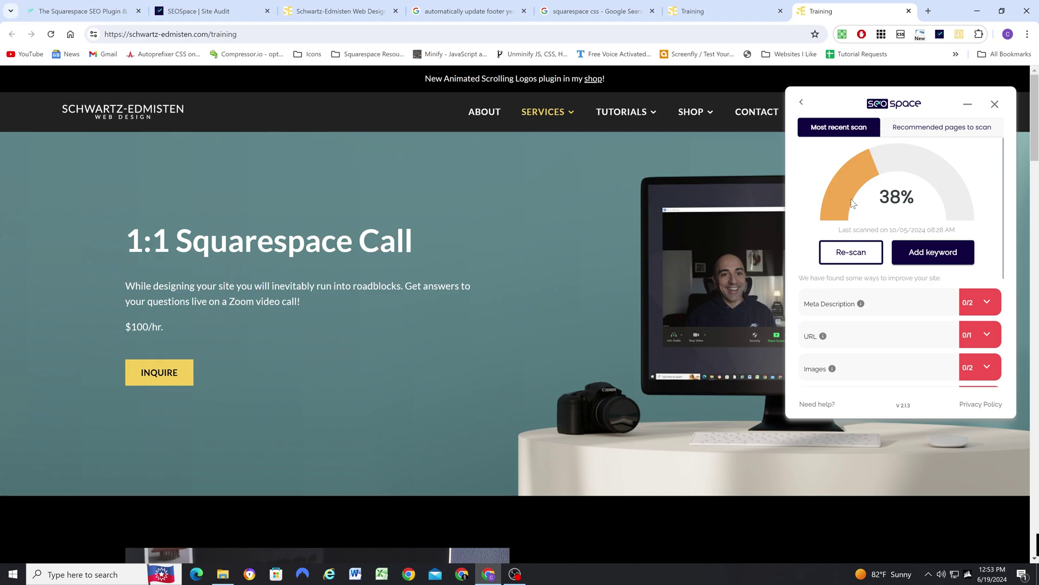
scroll(912, 198, down, 2)
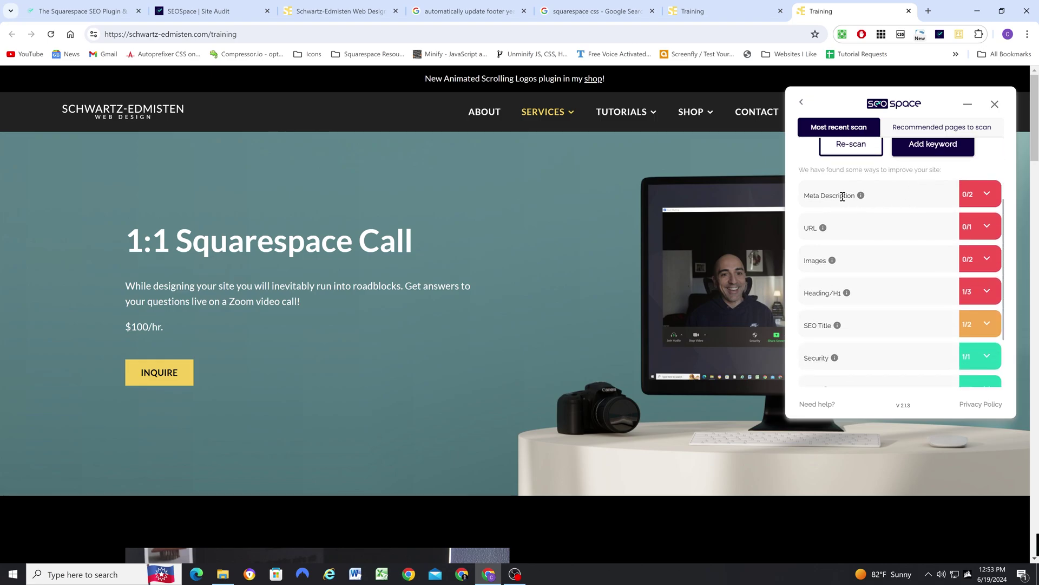
click(987, 193)
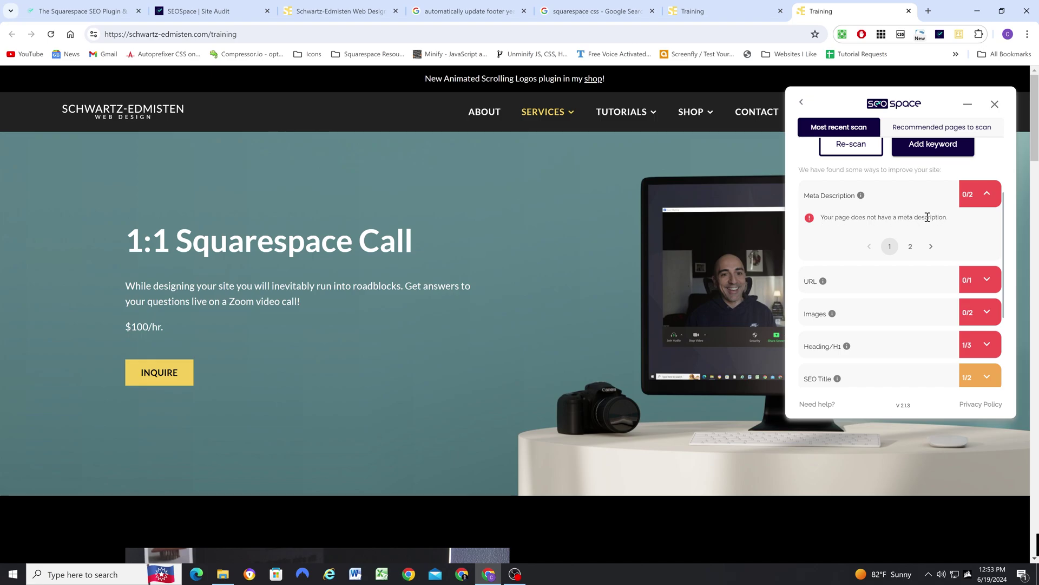
click(933, 248)
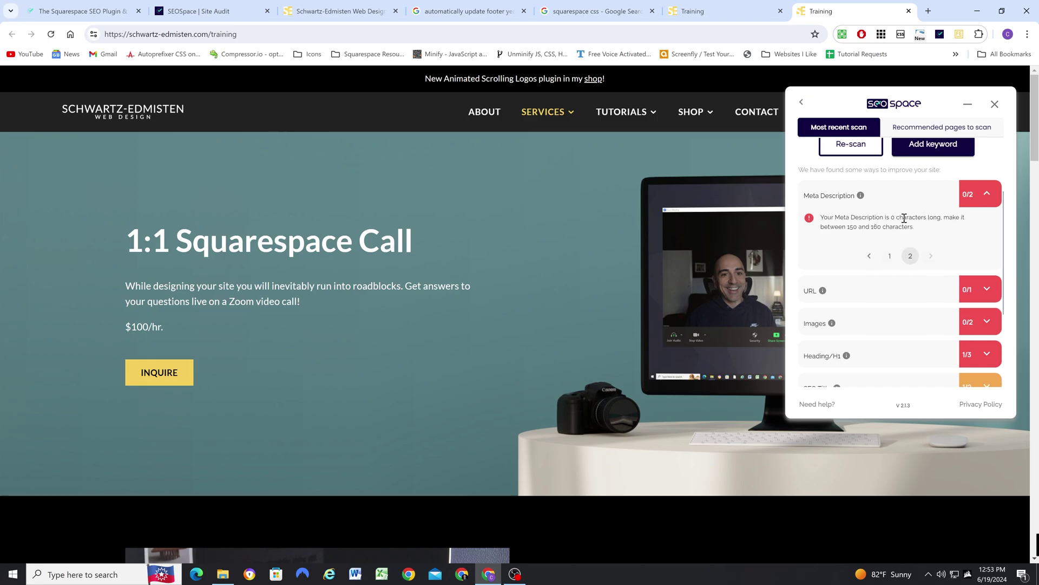
scroll(930, 235, down, 1)
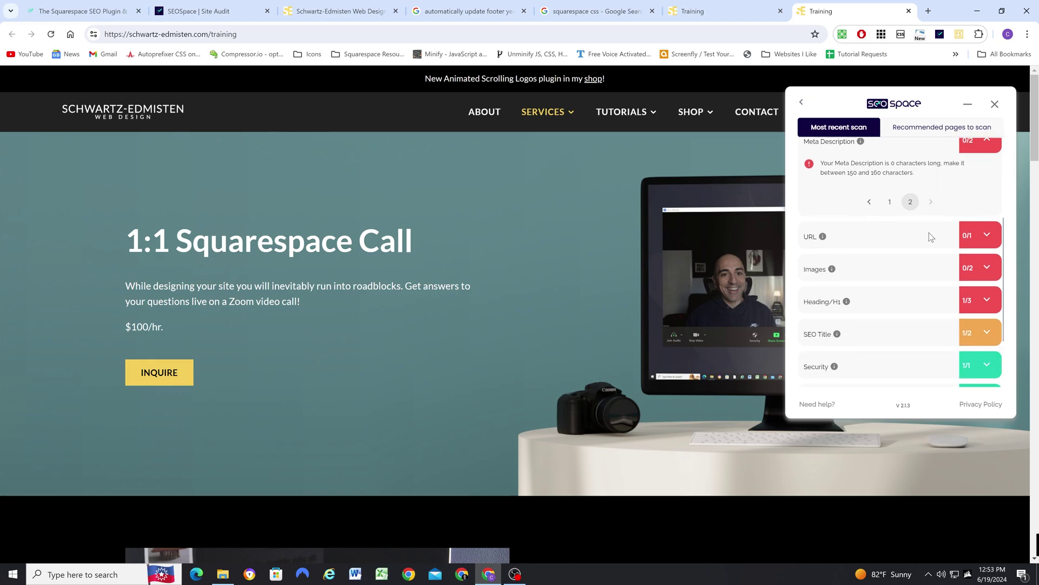
click(986, 237)
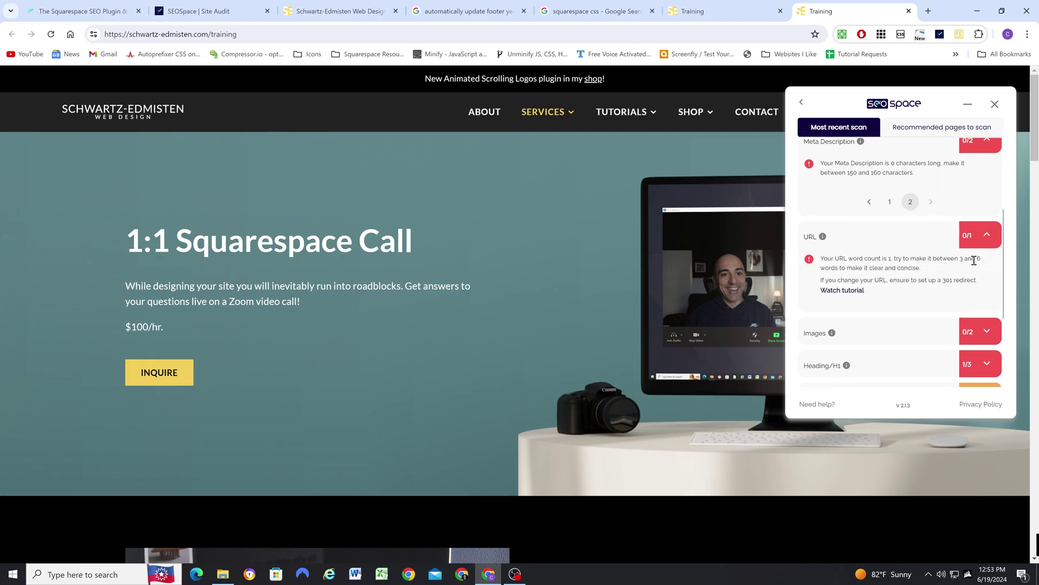
Step: Expand the Images issues and view page 2 listing the images larger than 250KB
scroll(969, 259, down, 1)
click(987, 280)
scroll(920, 287, down, 1)
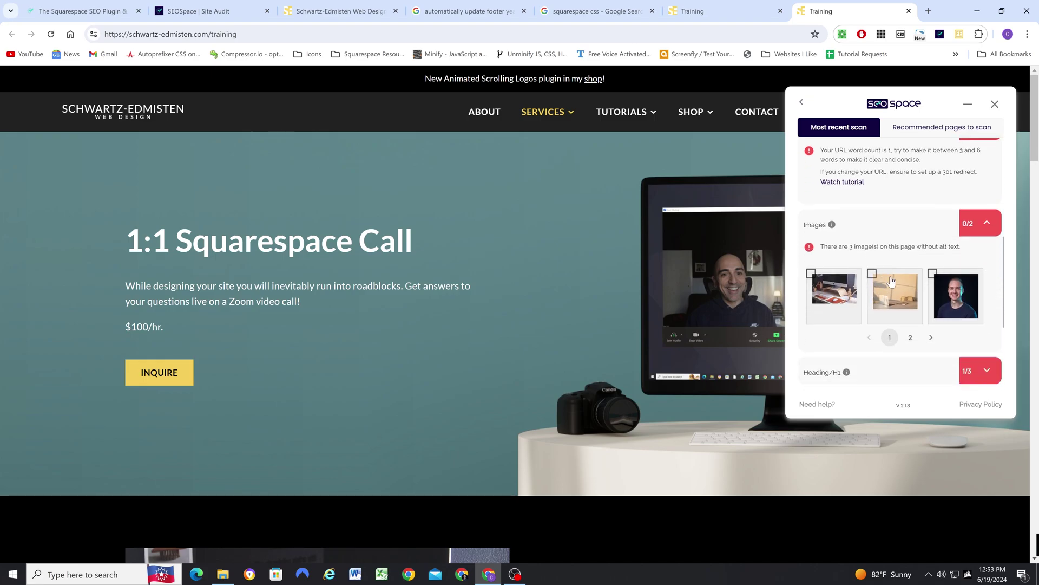
click(932, 338)
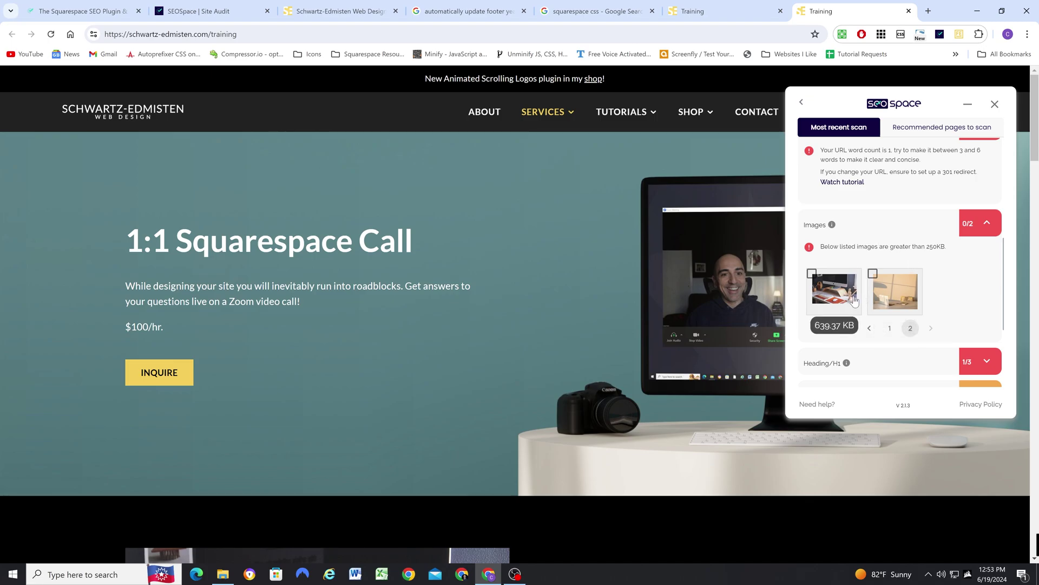
Step: Expand the Heading/H1 issues and page through checks 1 to 3
scroll(934, 251, down, 2)
scroll(934, 259, down, 1)
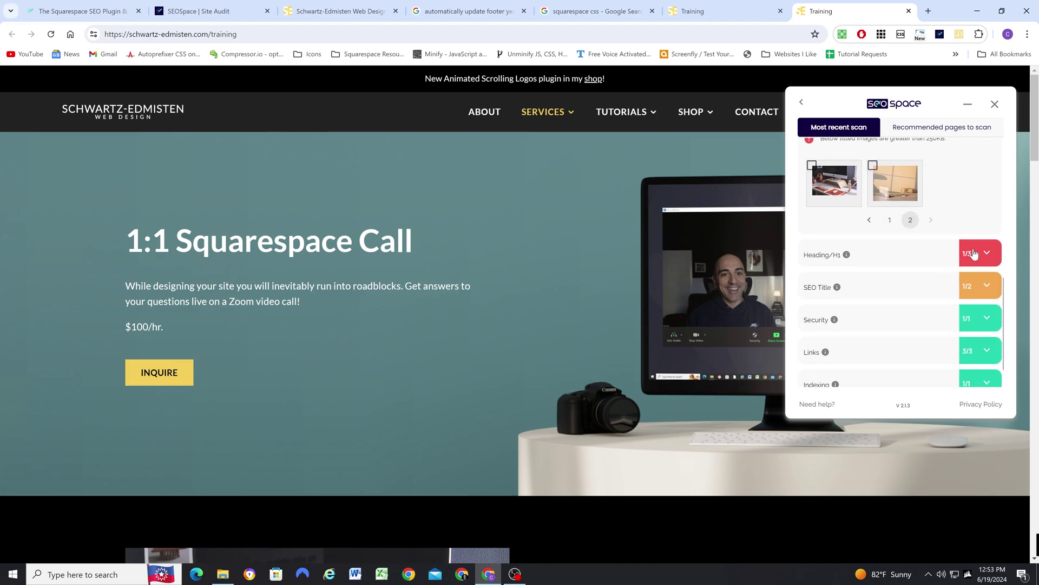
click(986, 254)
scroll(869, 263, down, 2)
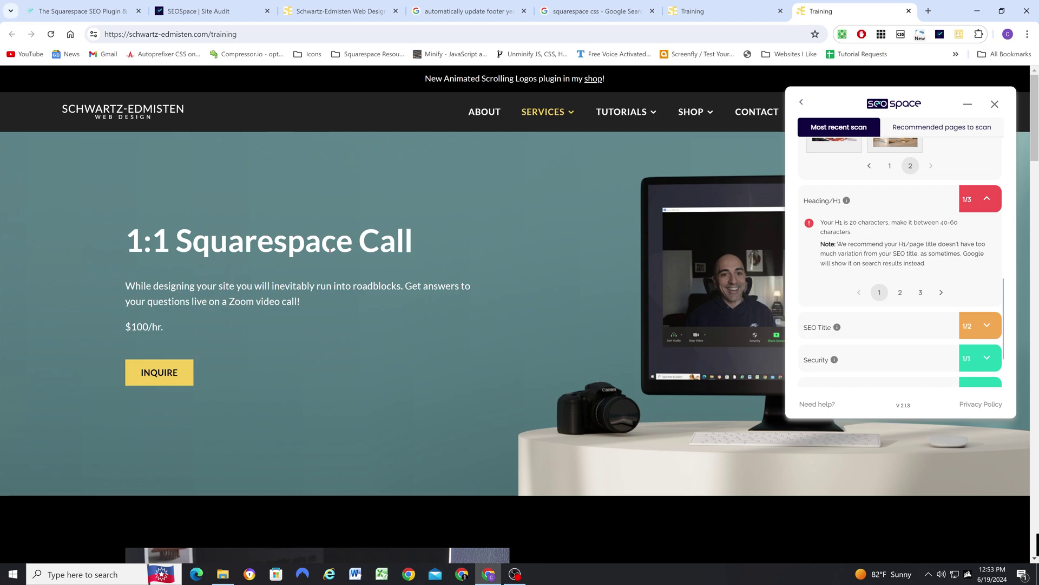
click(941, 293)
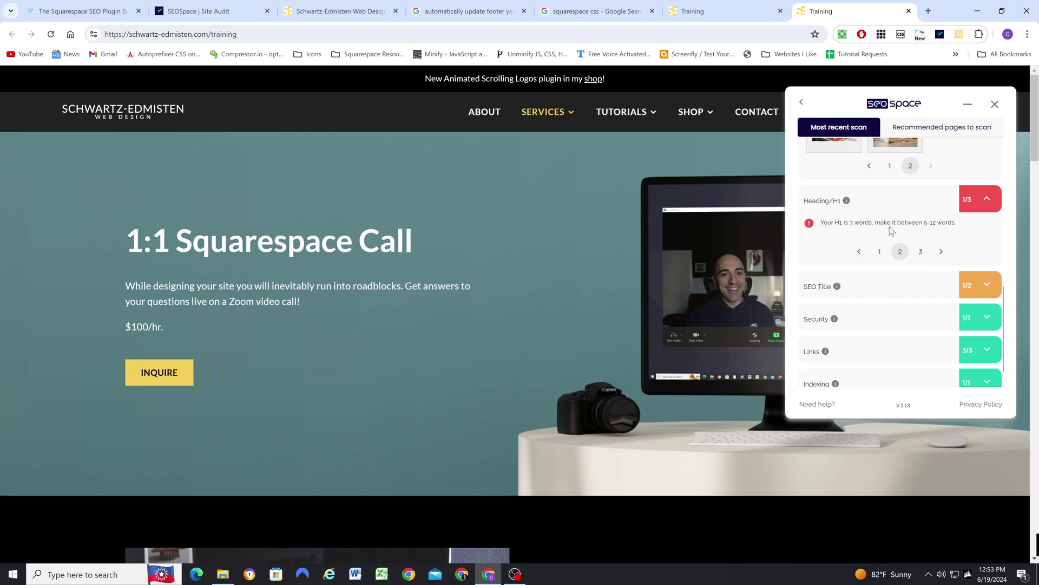
click(941, 251)
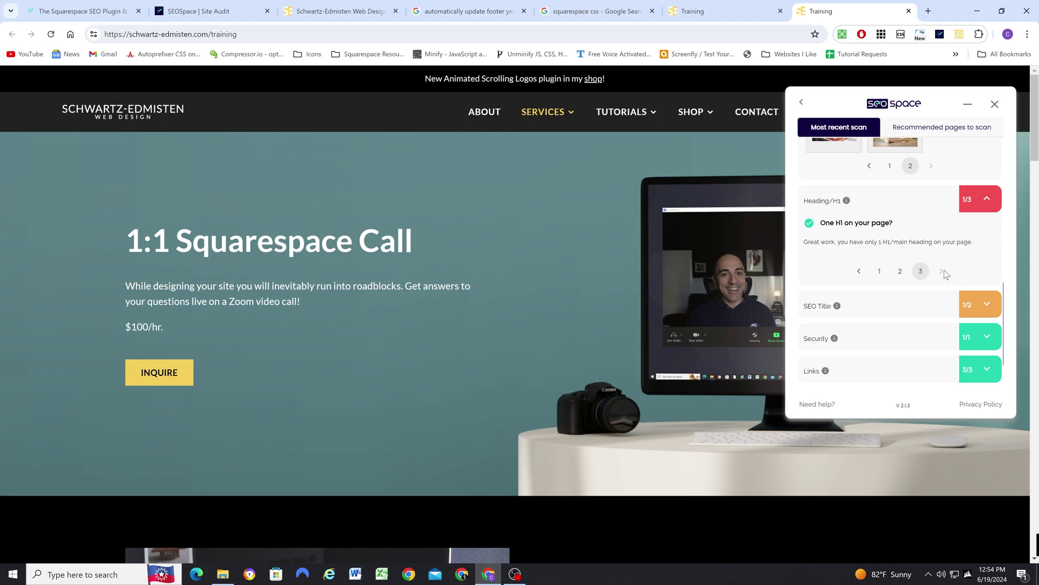
Step: Expand the SEO Title issues showing the current title 'Training'
scroll(945, 275, down, 1)
click(988, 253)
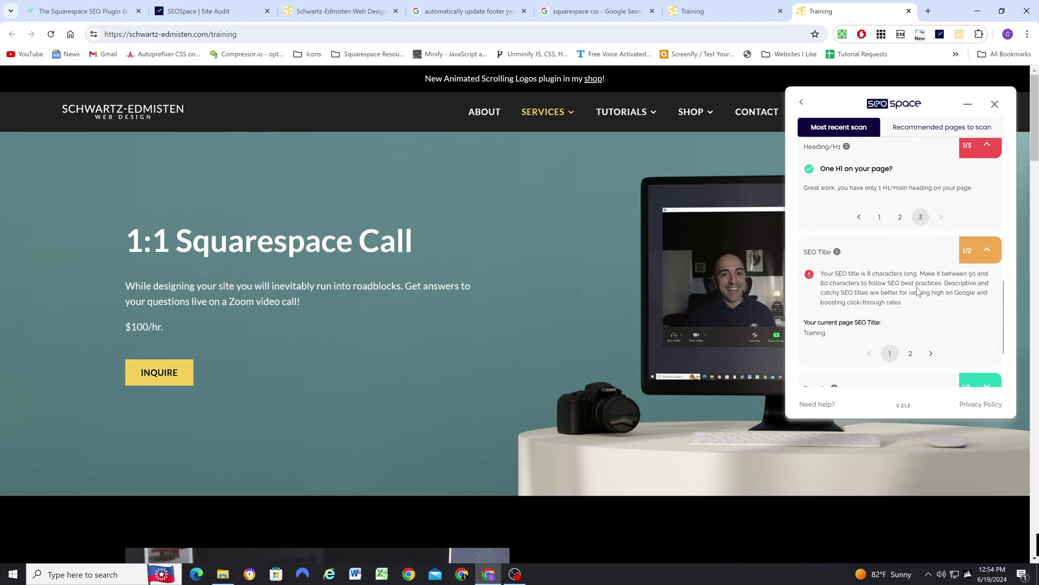
scroll(913, 292, down, 1)
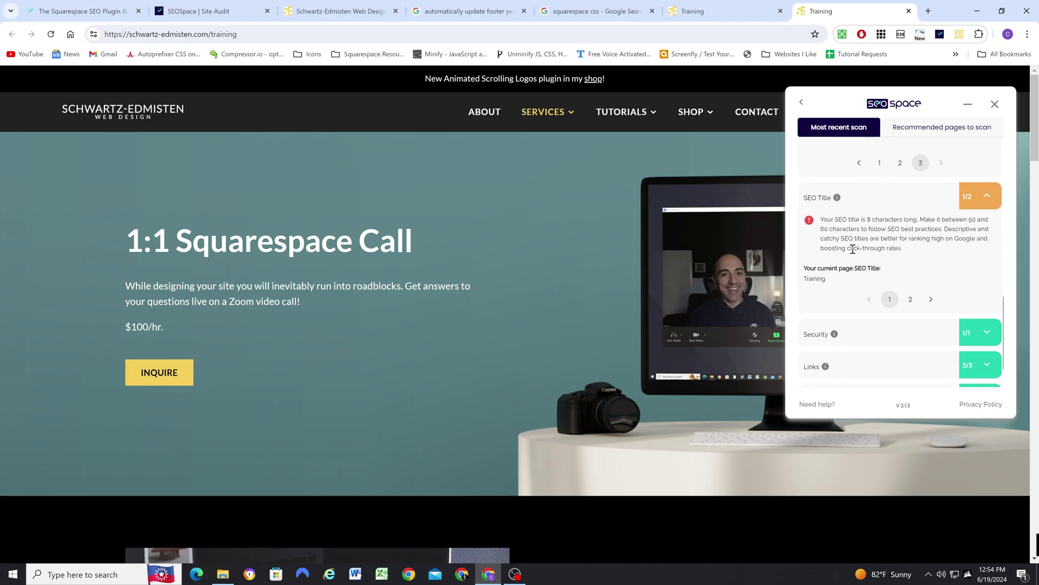
drag(834, 280, 807, 279)
click(828, 283)
Step: Scroll back up and return to the earlier Training tab with Ctrl+Shift+Tab
scroll(896, 258, up, 10)
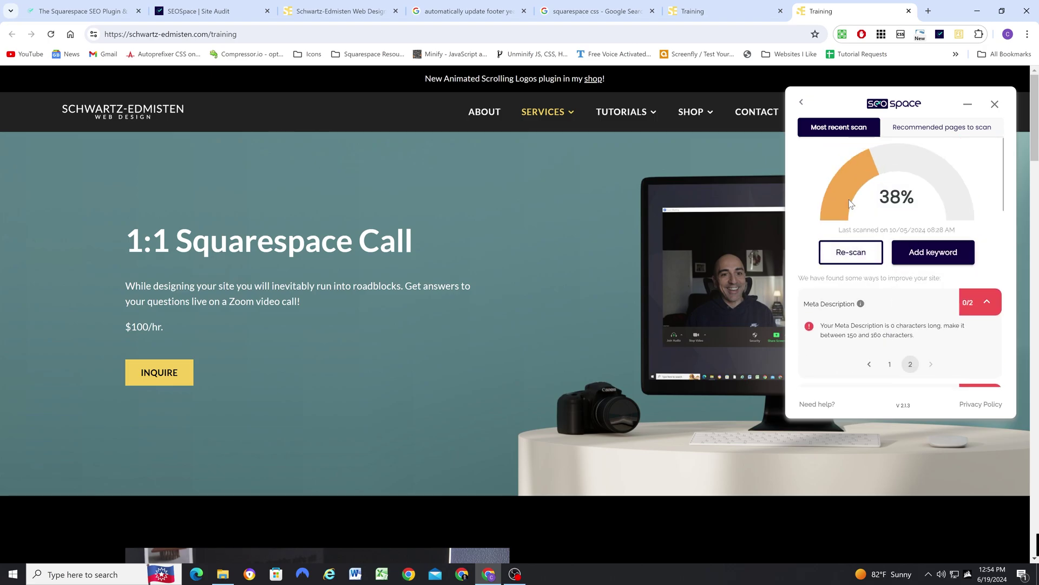
scroll(887, 271, down, 2)
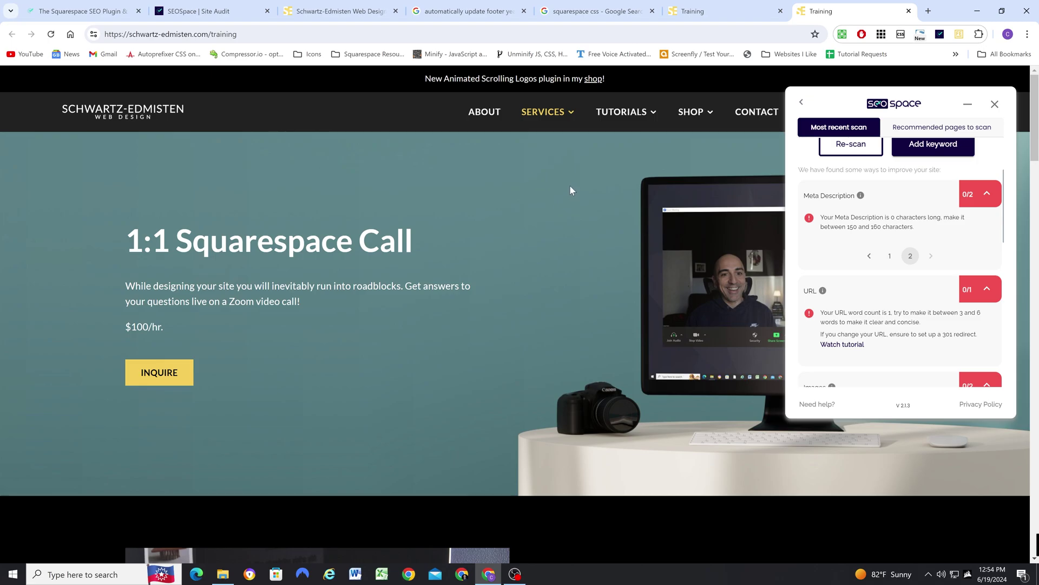
scroll(894, 243, up, 2)
scroll(916, 252, down, 1)
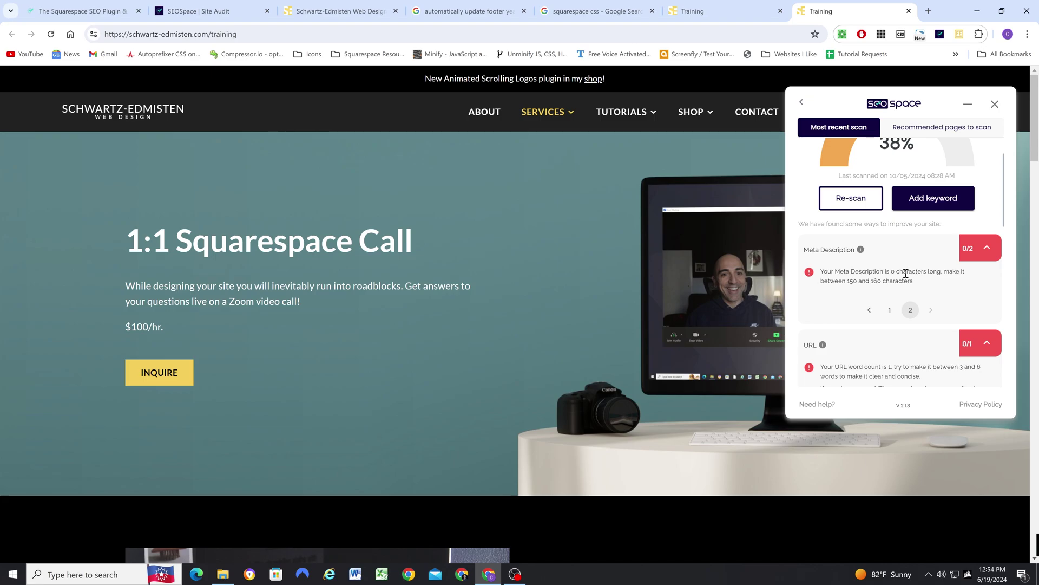
scroll(901, 303, up, 1)
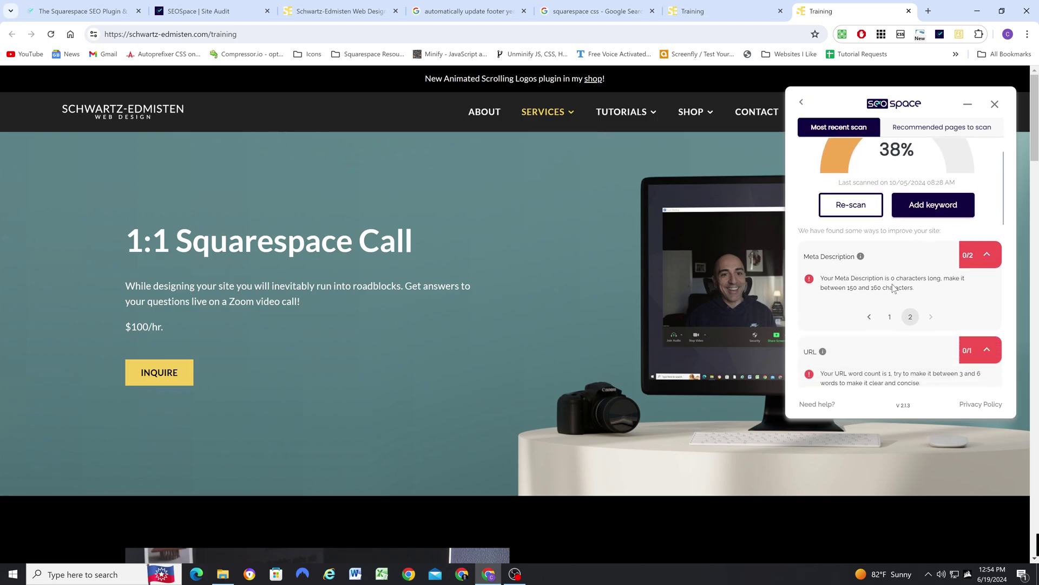
key(ctrl+shift+Tab)
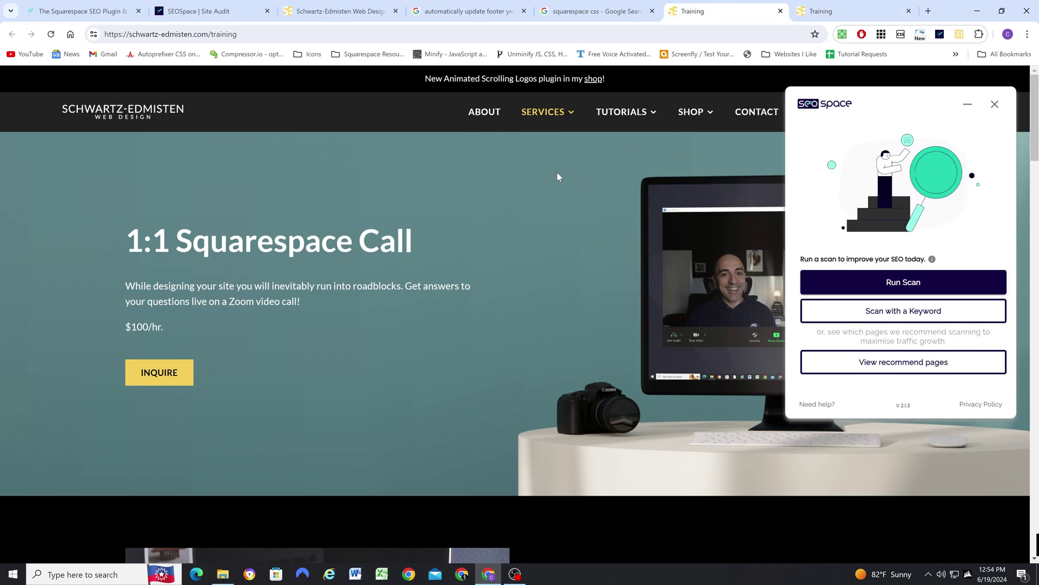
Step: From the Site Audit tab, open View Scan on the schwartz-edmisten.com/training row
key(ctrl+2)
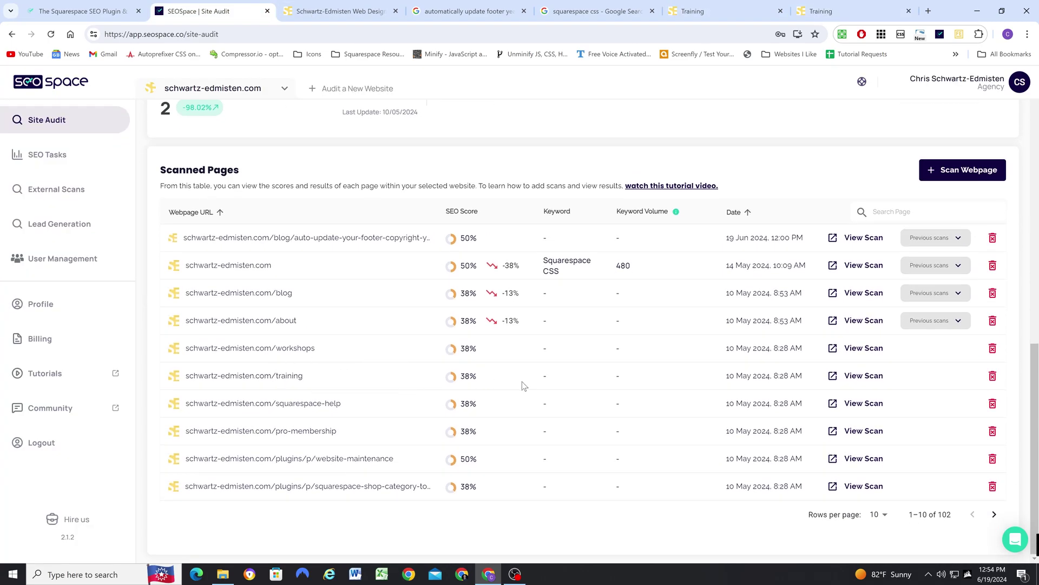
click(846, 376)
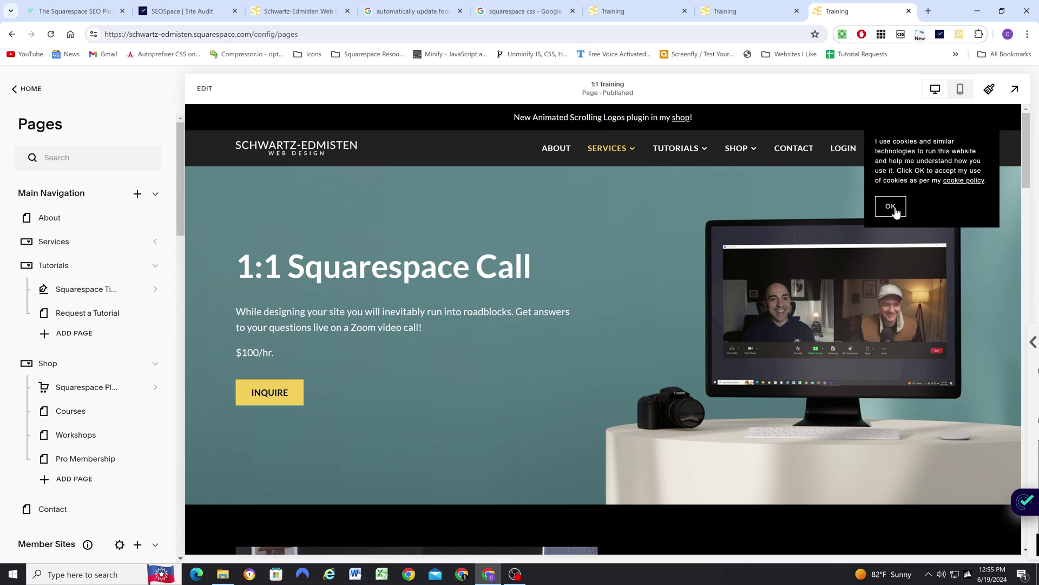
Step: Dismiss the cookie banner and open SEO Space's 38% report for the Training page
click(892, 208)
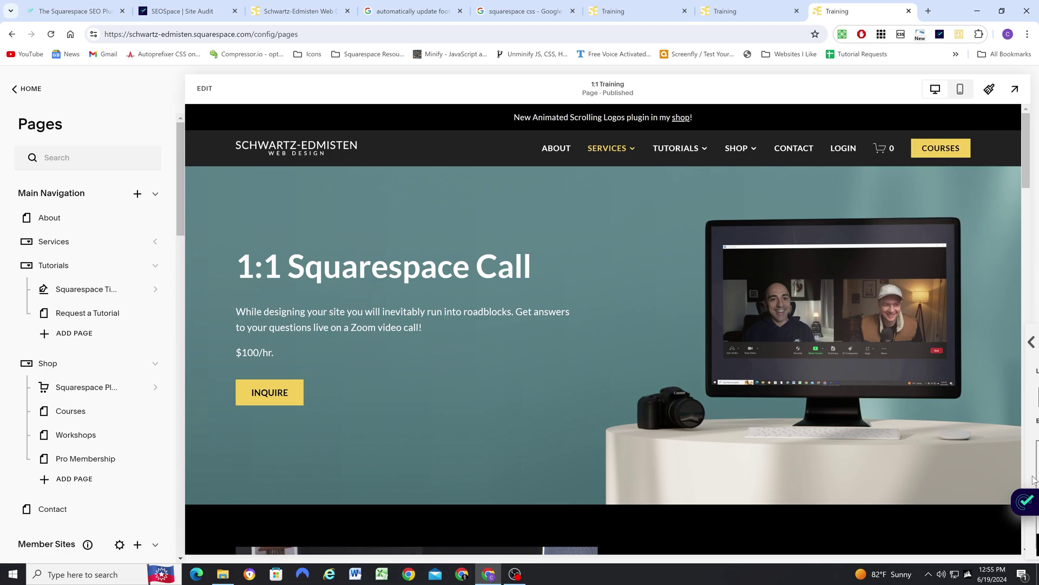
click(1015, 509)
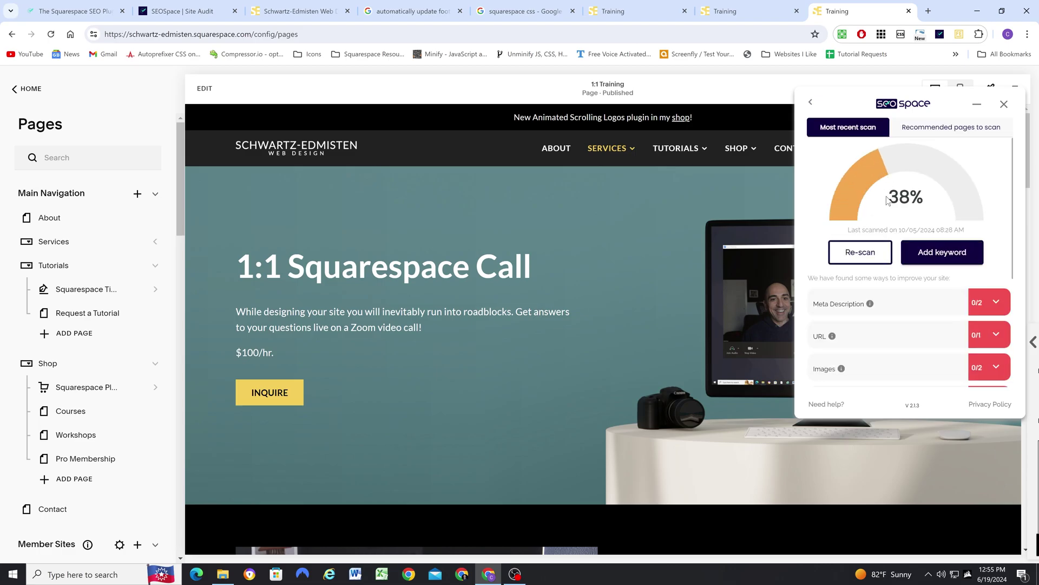
scroll(931, 227, down, 2)
scroll(969, 249, up, 1)
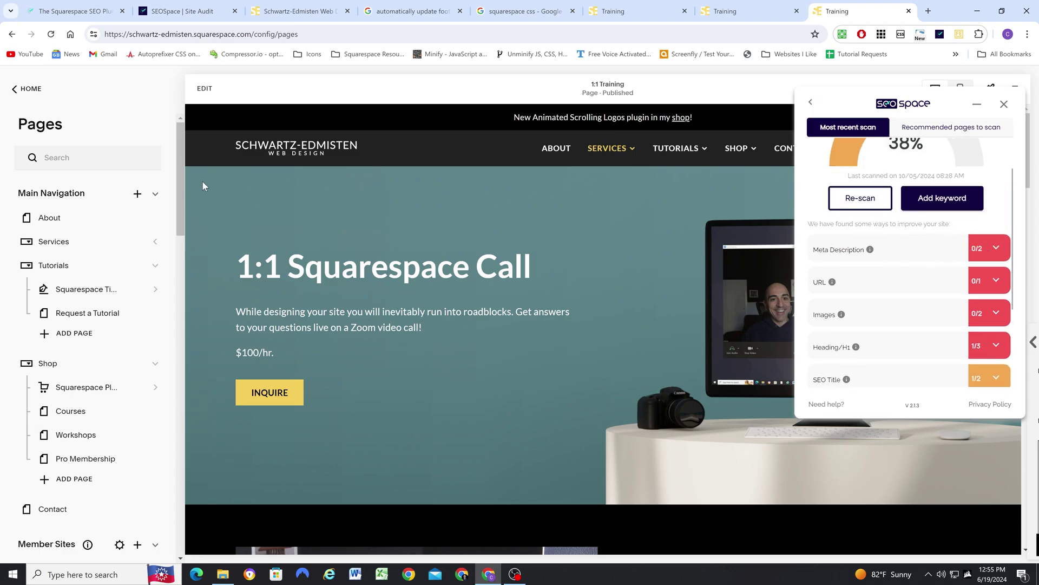
scroll(106, 250, down, 1)
scroll(625, 391, down, 4)
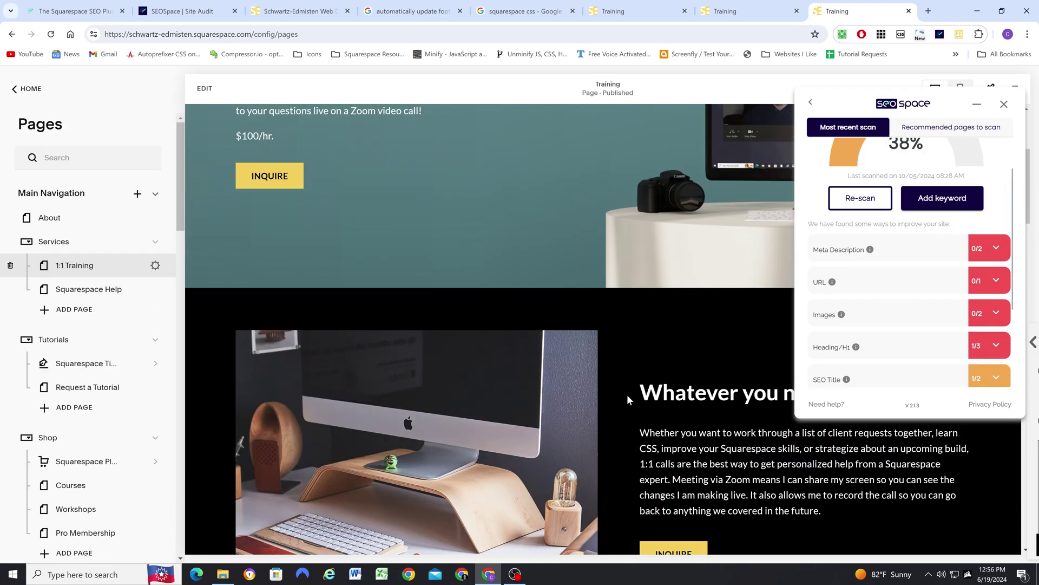
scroll(574, 303, up, 1)
scroll(577, 297, down, 2)
Step: Select the 'Whether you want…' intro paragraph for reuse
scroll(667, 450, up, 2)
scroll(654, 496, down, 1)
drag(643, 432, 825, 513)
key(ctrl+c)
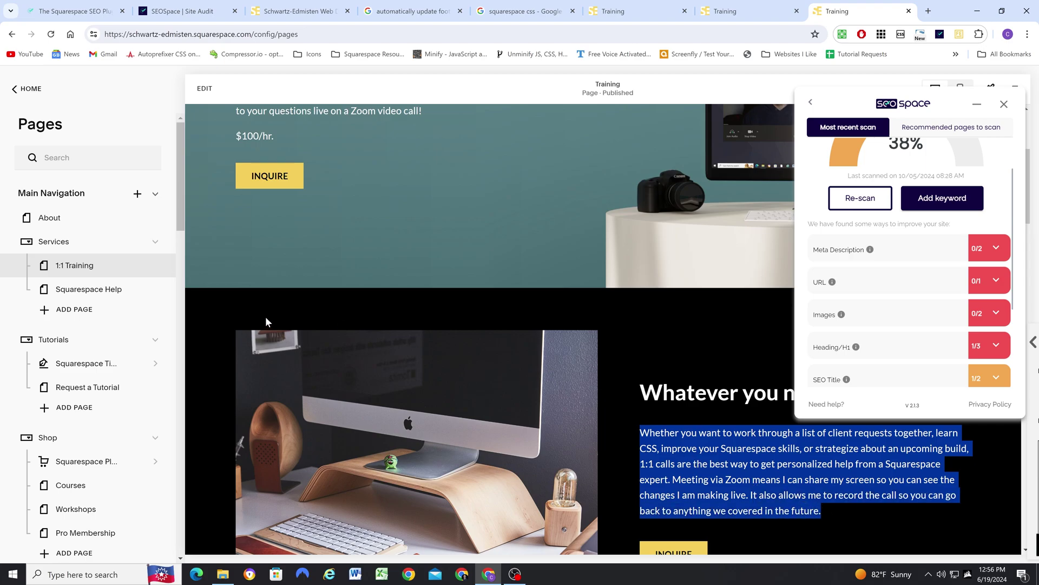
mouse_move(153, 269)
Step: Paste the intro paragraph as the 1:1 Training SEO description, trimming 'in the future' and 'live'
click(155, 266)
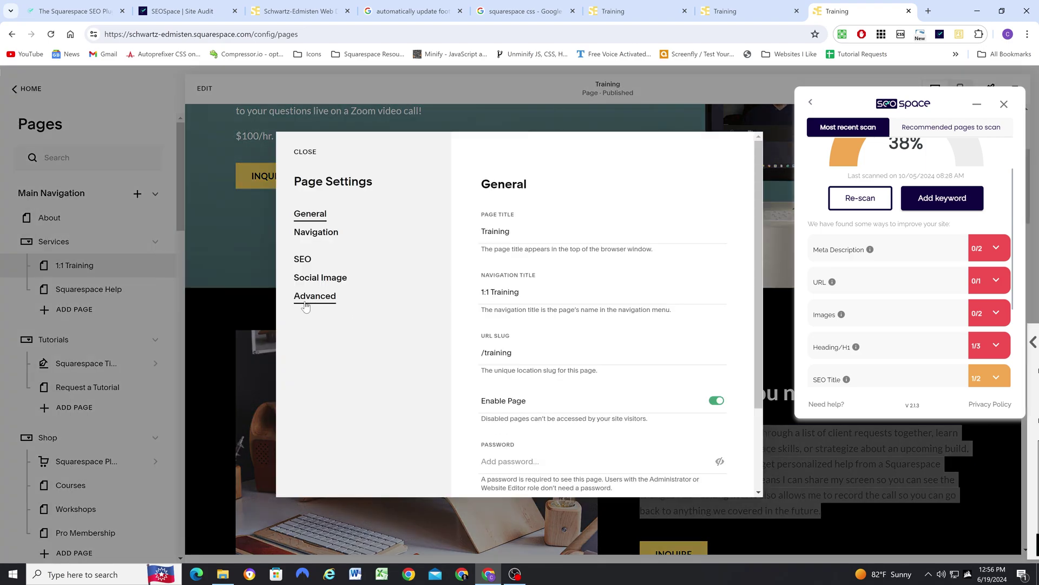
click(303, 261)
scroll(576, 318, down, 1)
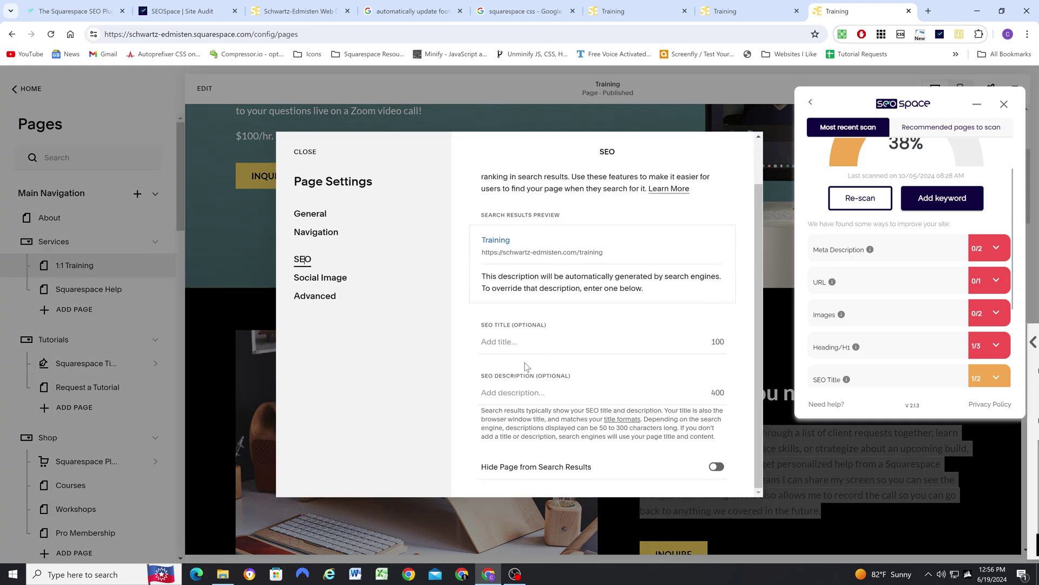
click(521, 390)
key(ctrl+v)
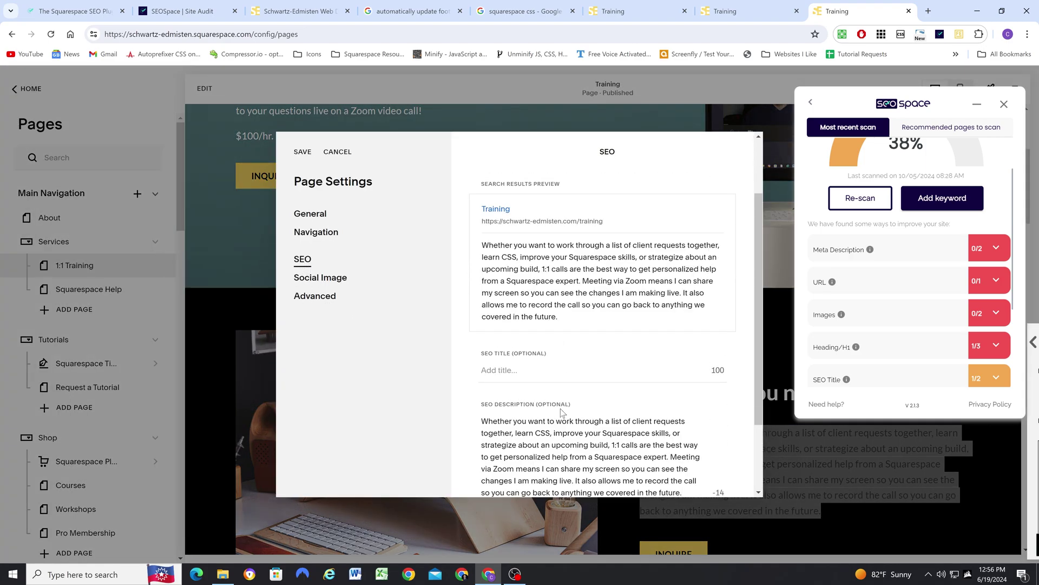
scroll(576, 412, down, 1)
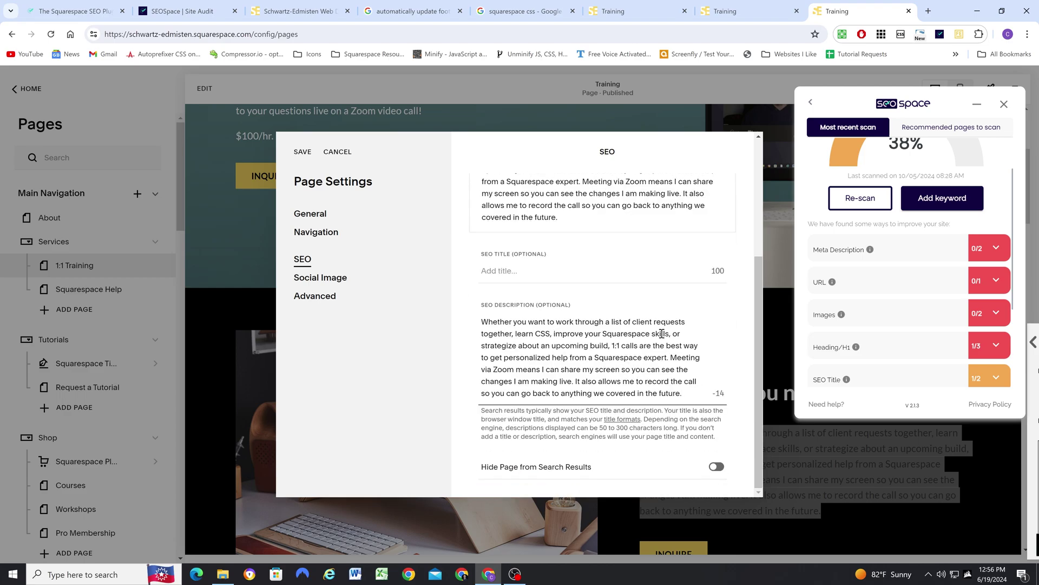
drag(635, 395, 685, 393)
key(BackSpace)
drag(573, 382, 558, 382)
key(BackSpace)
scroll(626, 367, up, 2)
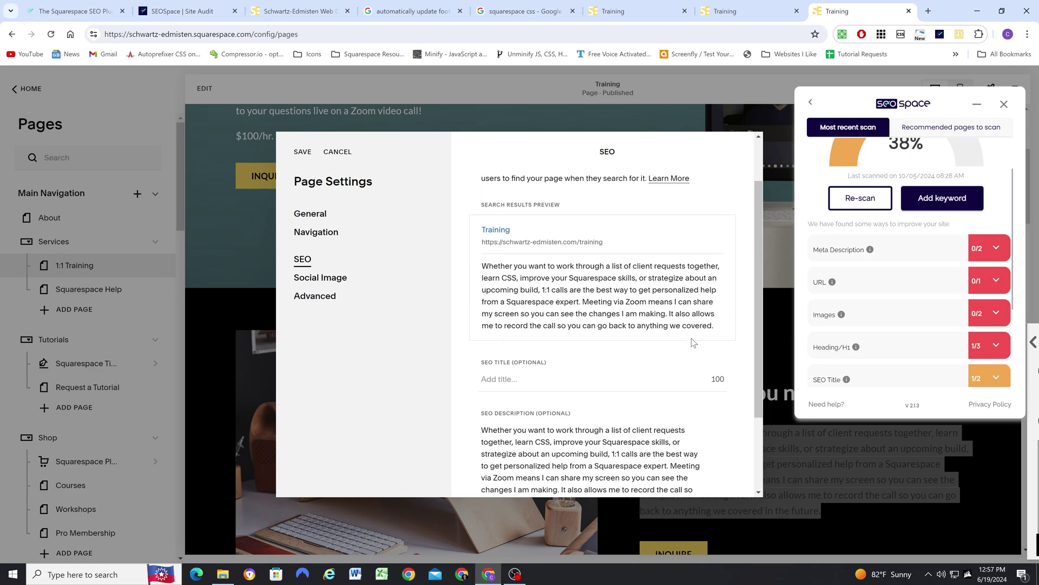
scroll(866, 342, down, 1)
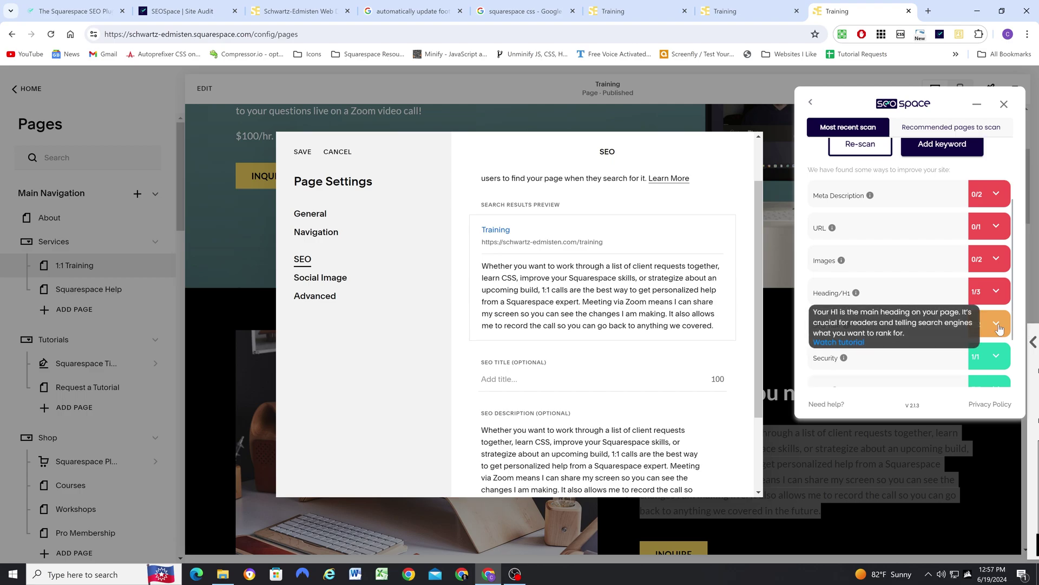
Step: Enter the SEO title '1:1 Squarespace Training | Get Live Help Via Zoom', fixing a misspelling
click(529, 378)
text(1:1 Squsar)
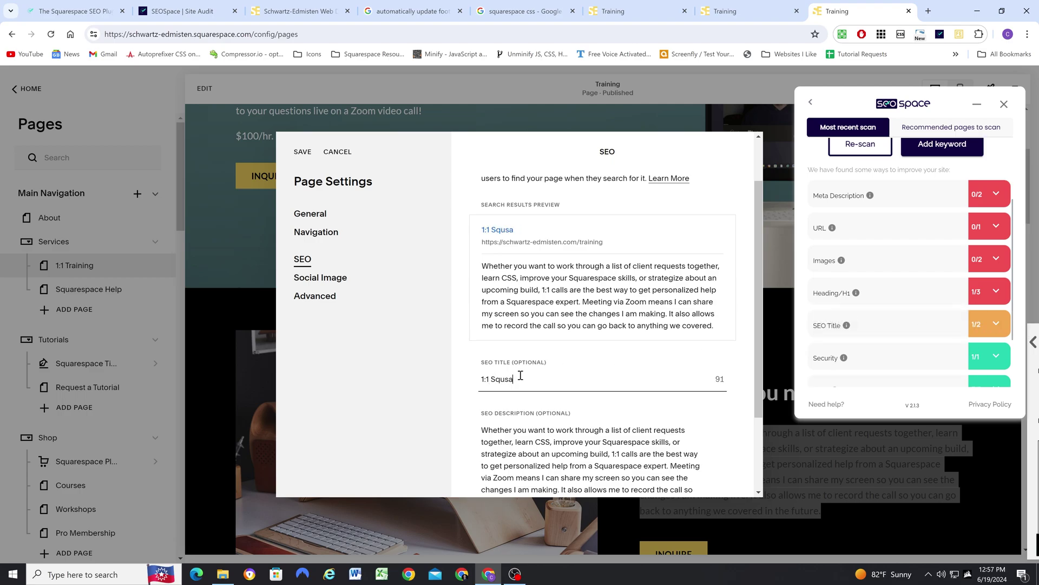
right_click(520, 376)
click(541, 149)
text(Training | Get Help Via Zoom)
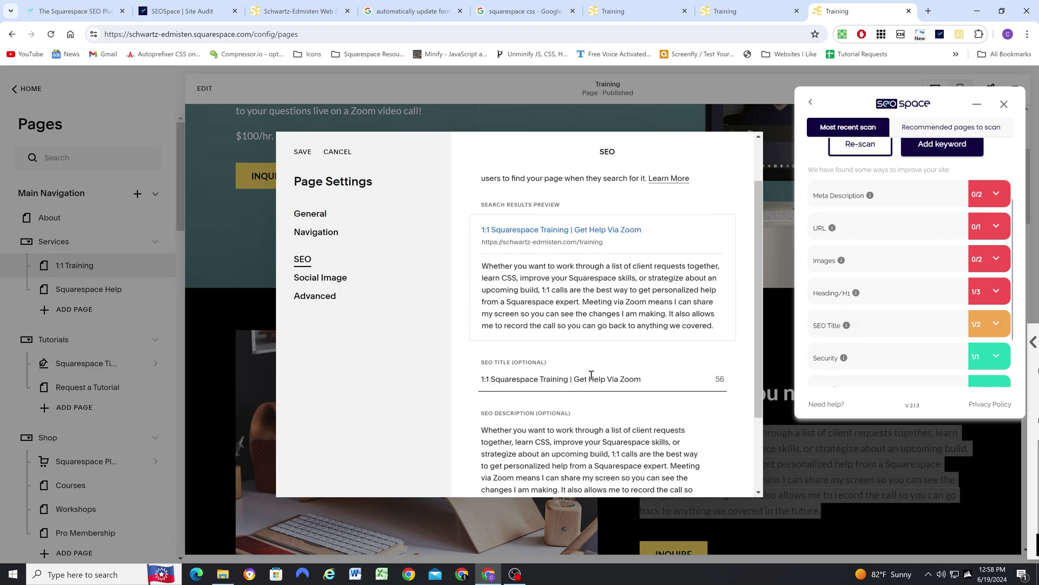
click(590, 378)
text(Live)
scroll(658, 379, down, 1)
drag(661, 325, 478, 324)
click(669, 326)
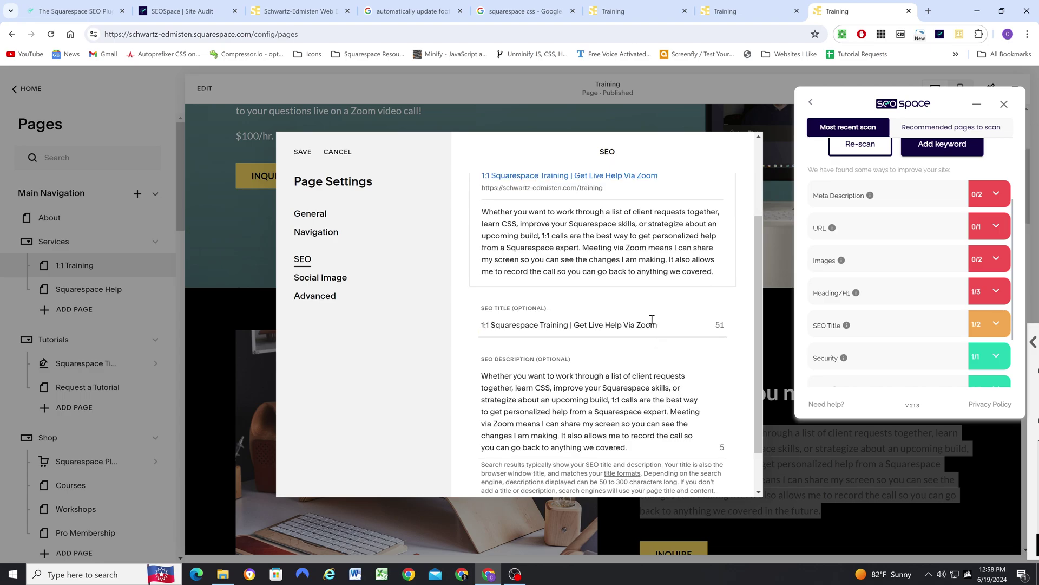
scroll(623, 317, up, 2)
scroll(906, 284, up, 2)
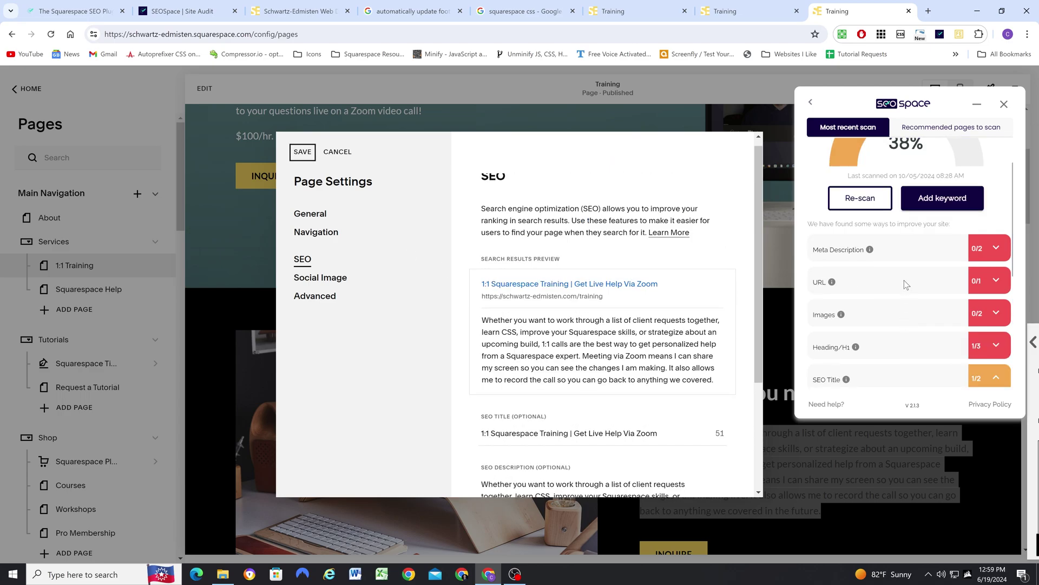
Step: Expand Meta Description suggestions to page 2, then the URL suggestion advising 3 to 6 words
click(995, 248)
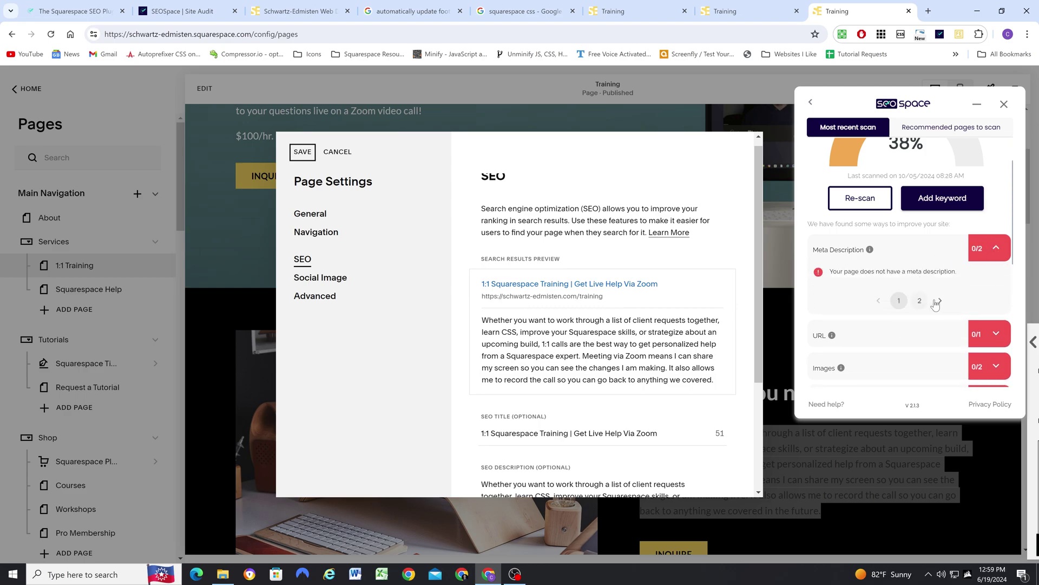
click(939, 302)
scroll(914, 271, down, 2)
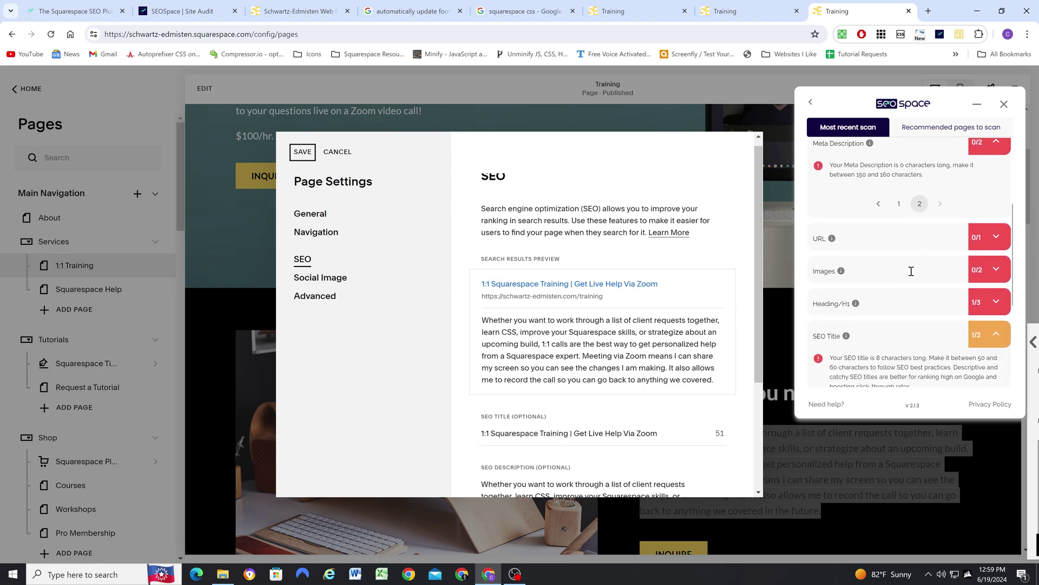
click(993, 239)
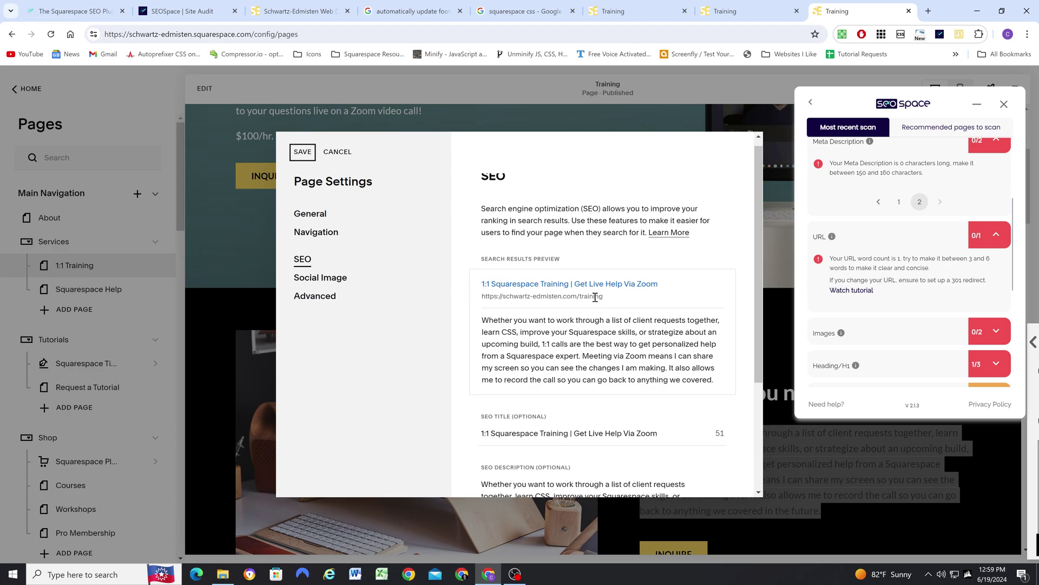
scroll(595, 297, down, 3)
scroll(622, 303, up, 4)
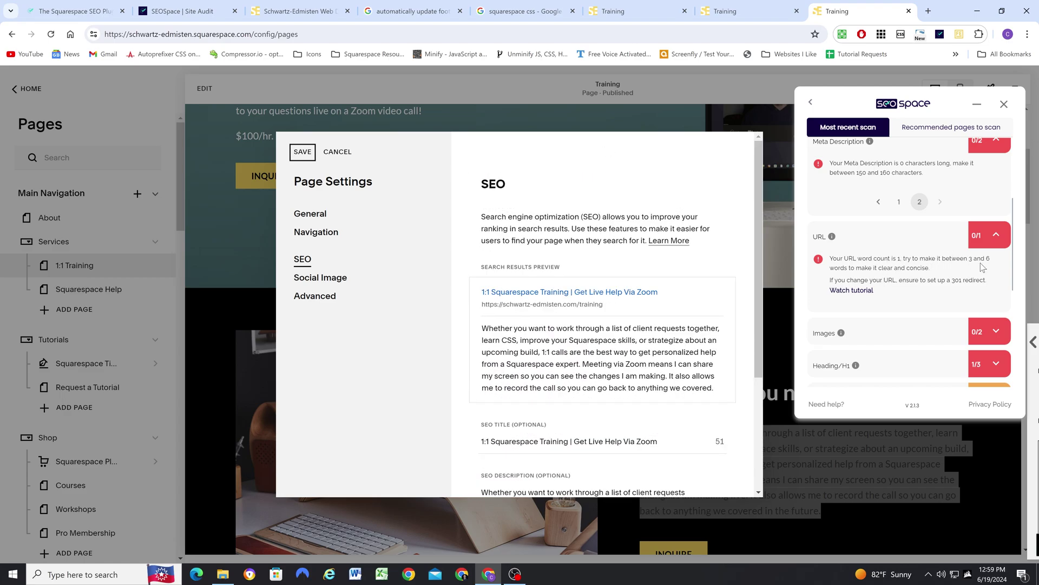
scroll(916, 277, up, 1)
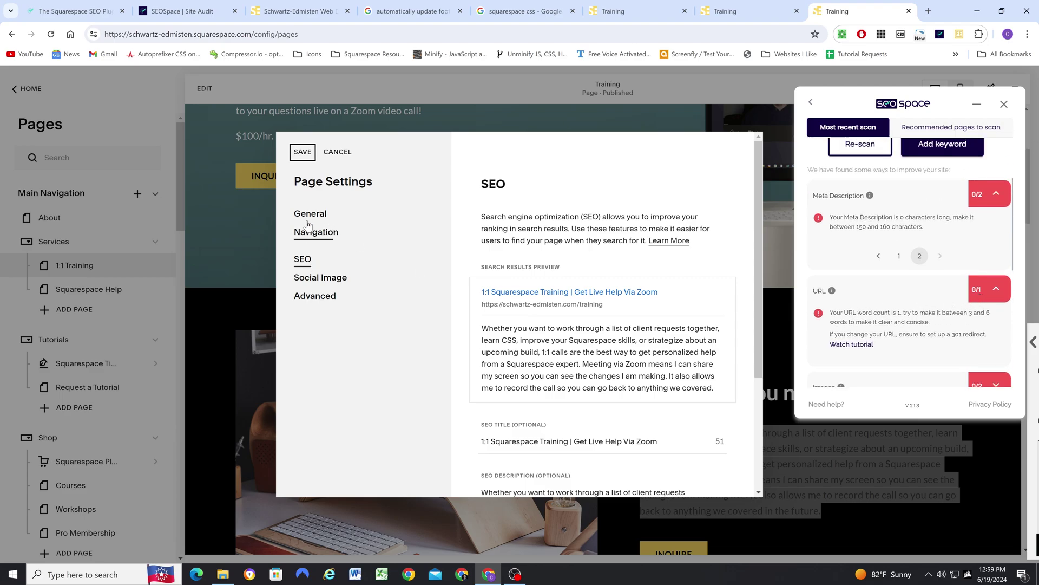
scroll(558, 302, down, 1)
scroll(559, 302, up, 1)
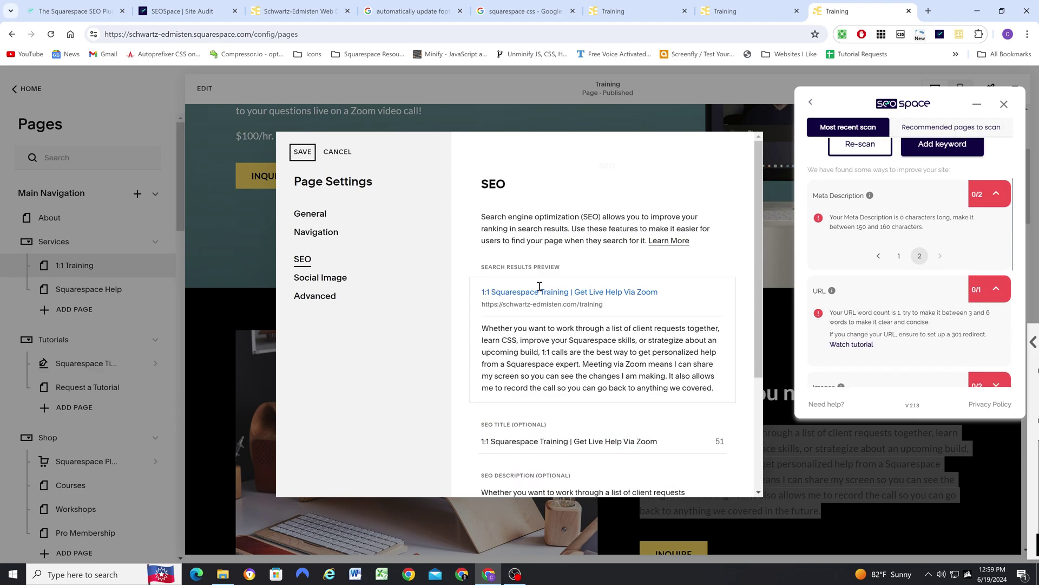
Step: Change the Training page's URL slug from /training to /squarespace-training and save
click(311, 217)
click(519, 297)
click(488, 300)
text(squarespace-)
click(564, 299)
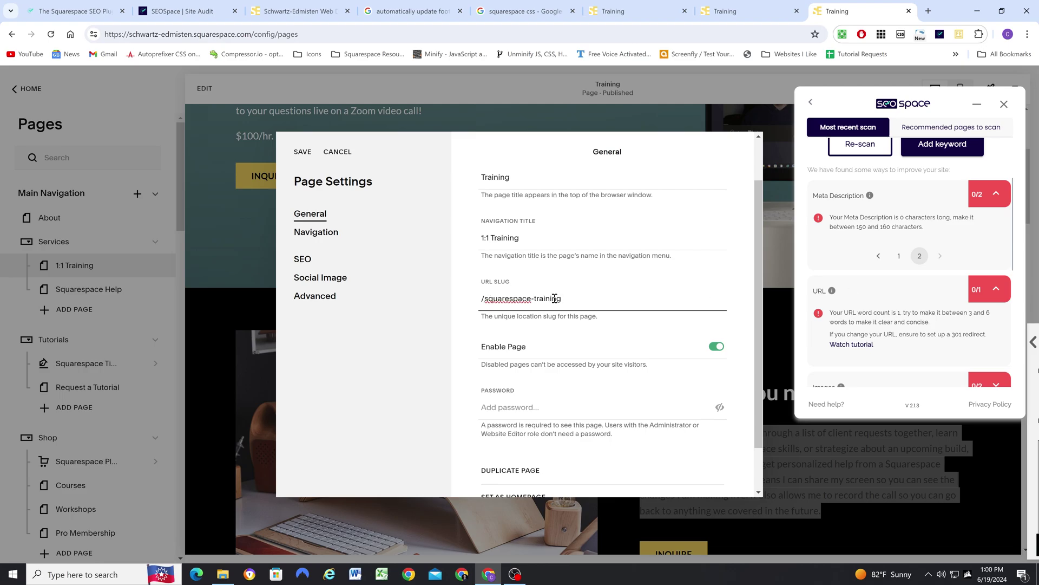
double_click(535, 301)
click(573, 299)
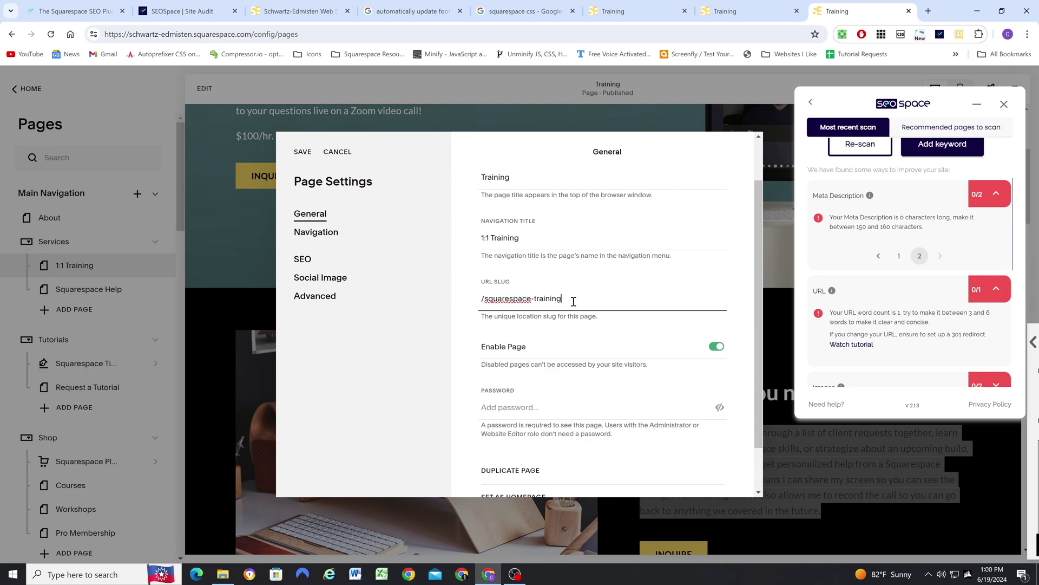
click(301, 154)
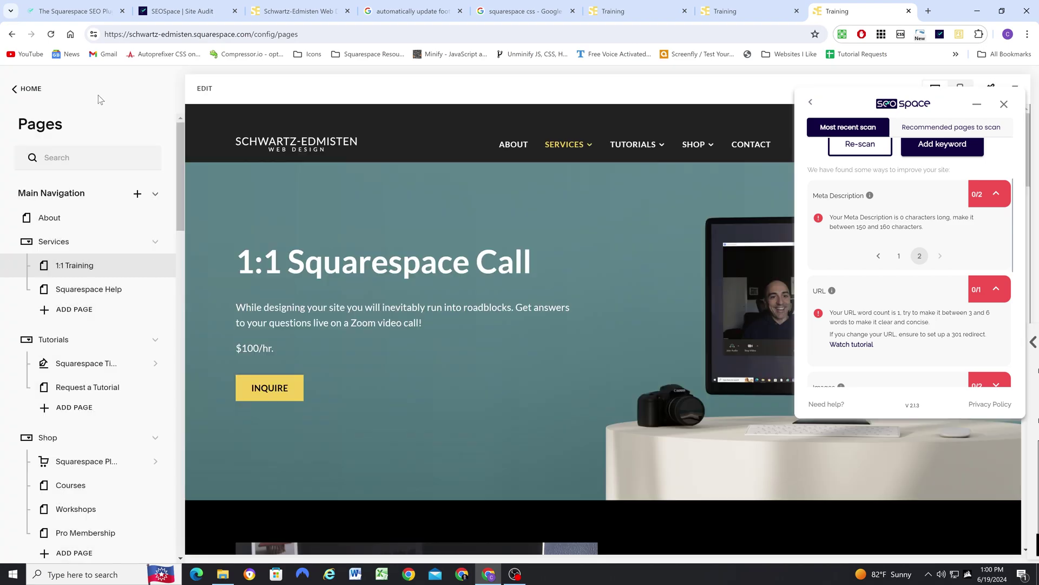
Step: Open URL Mappings settings via the Ctrl+K search for 'url'
key(ctrl+k)
text(url)
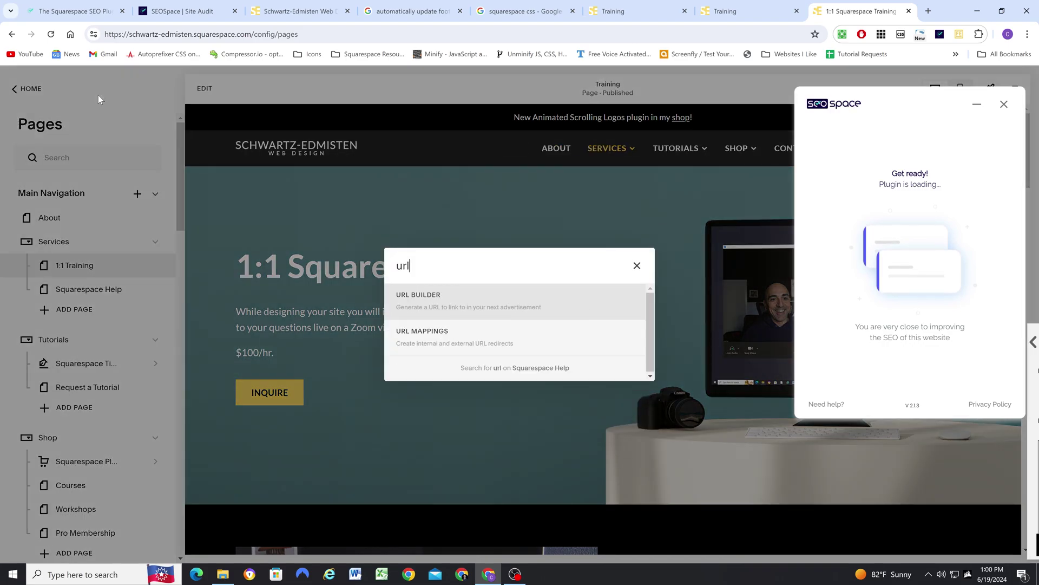
key(Down)
key(Return)
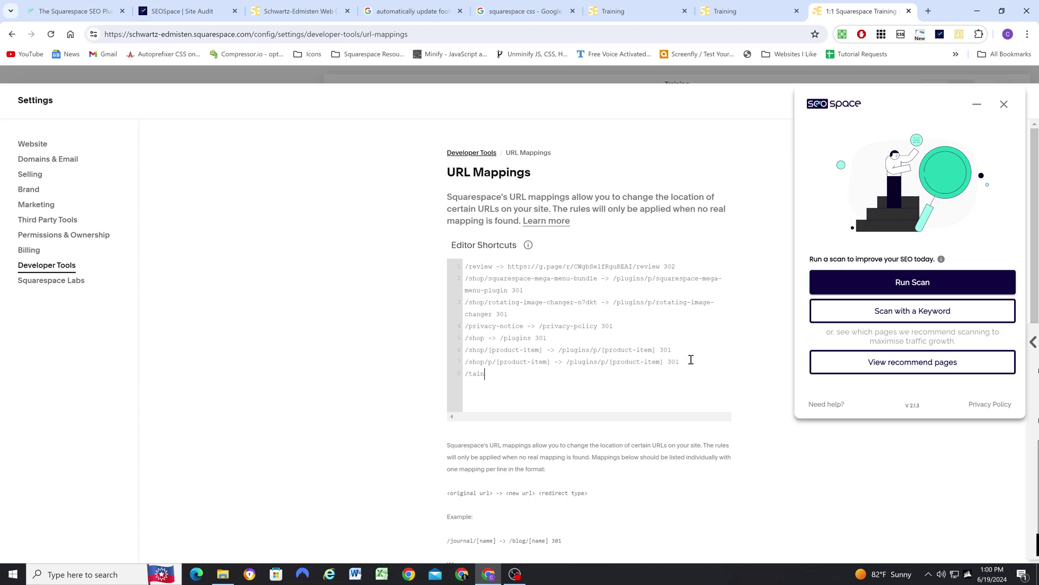
Step: Add the mapping '/training -> /squarespace-training 301', close the SEO Space panel and save
text(aining ->)
text(/training)
click(520, 374)
text(squarespace-training 301)
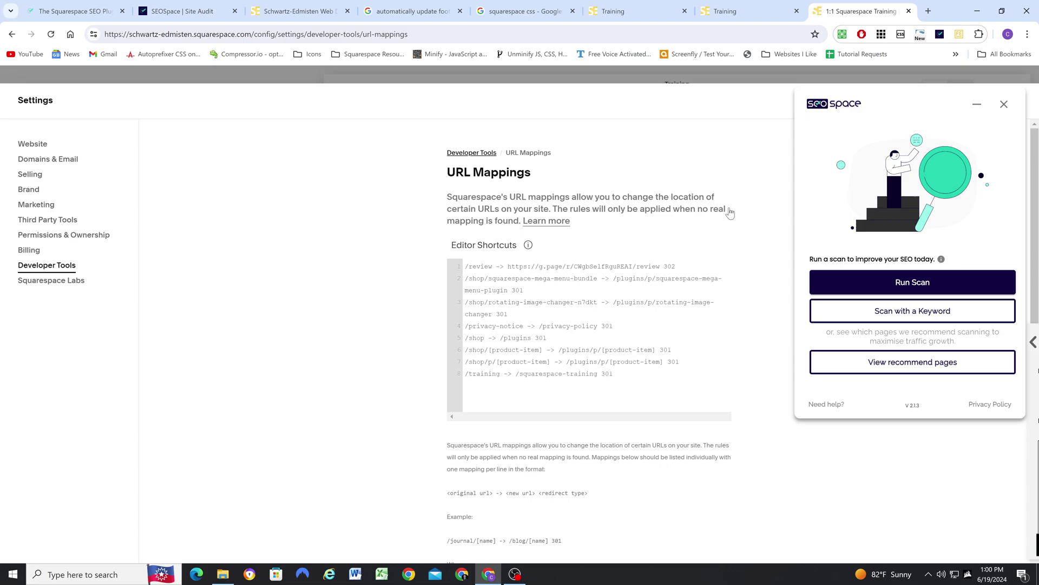
click(977, 104)
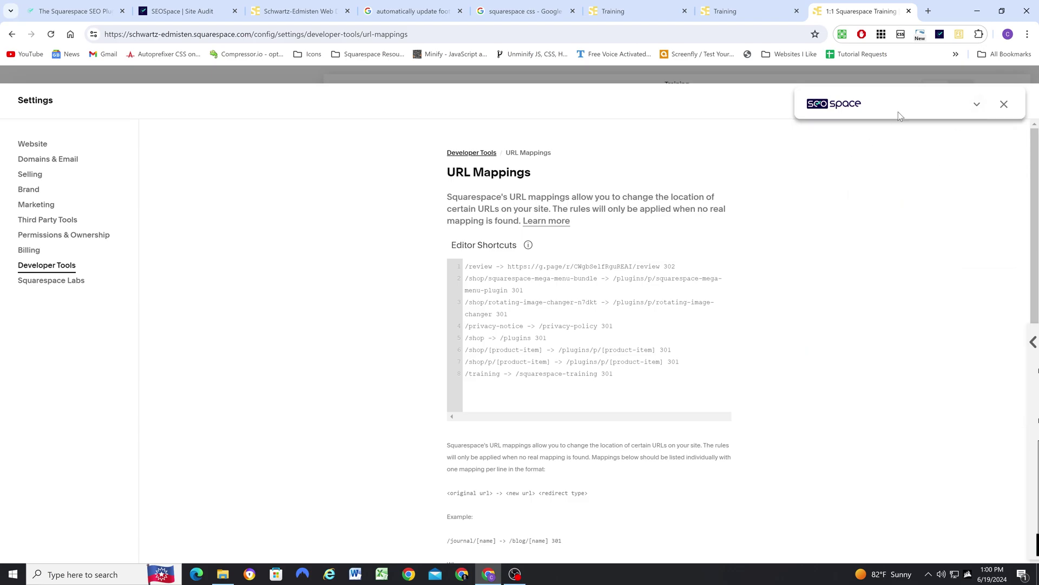
click(1004, 105)
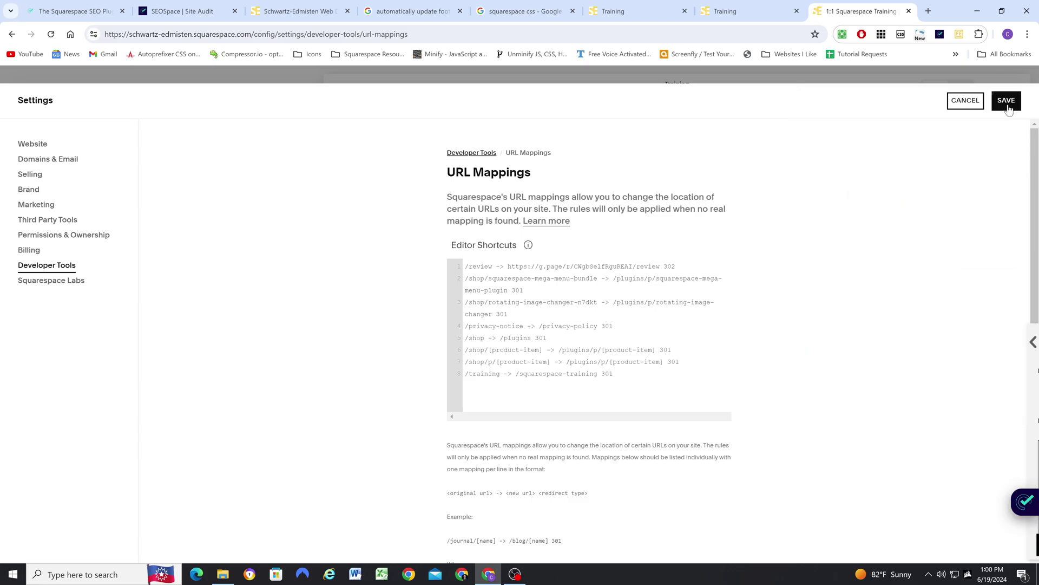
click(1007, 104)
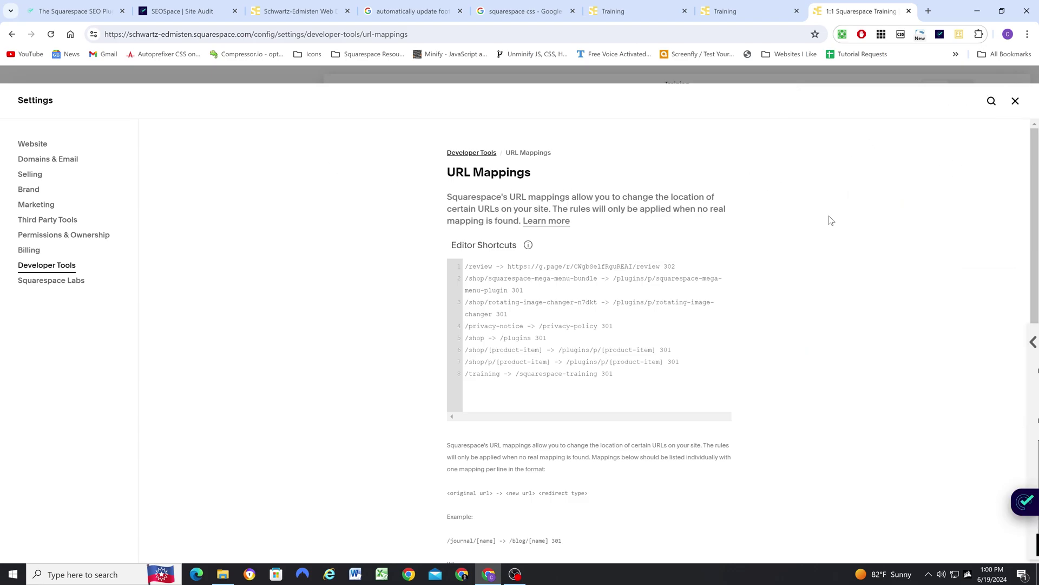
Step: Close settings, reopen the SEO Space panel and start editing the Training page
click(1016, 101)
click(1031, 512)
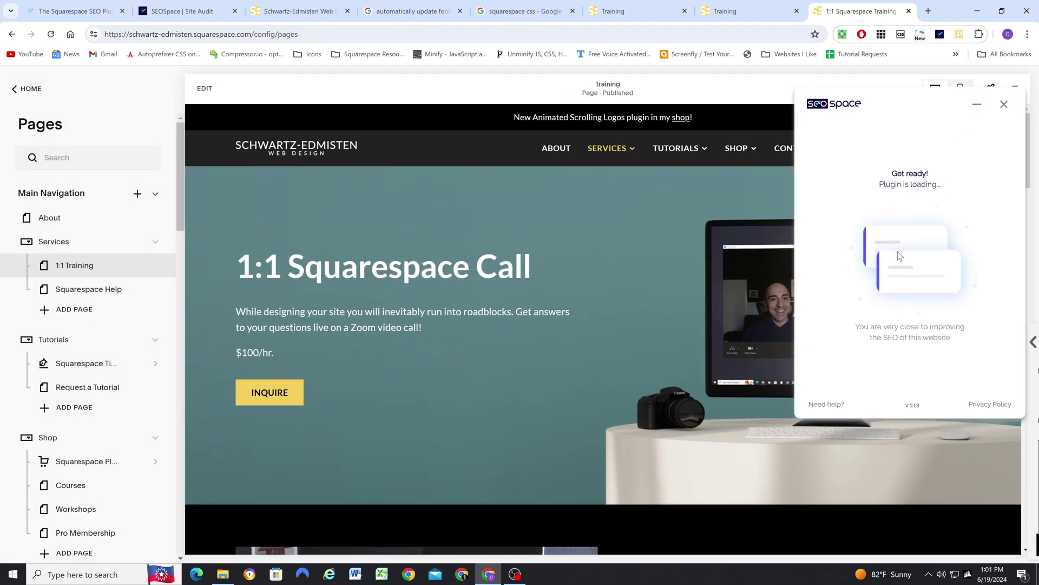
scroll(420, 265, down, 3)
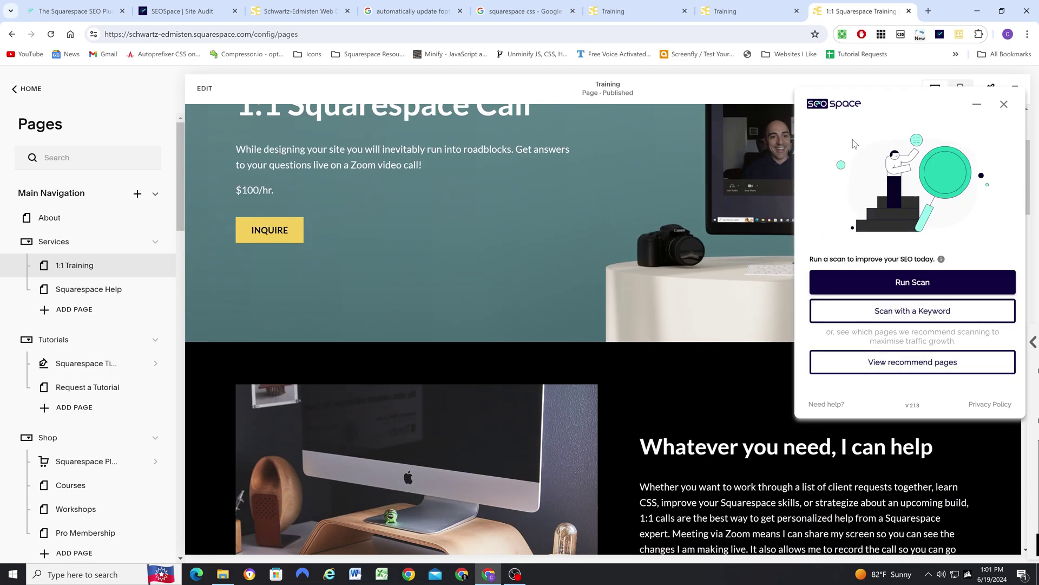
scroll(626, 251, down, 10)
scroll(627, 252, down, 15)
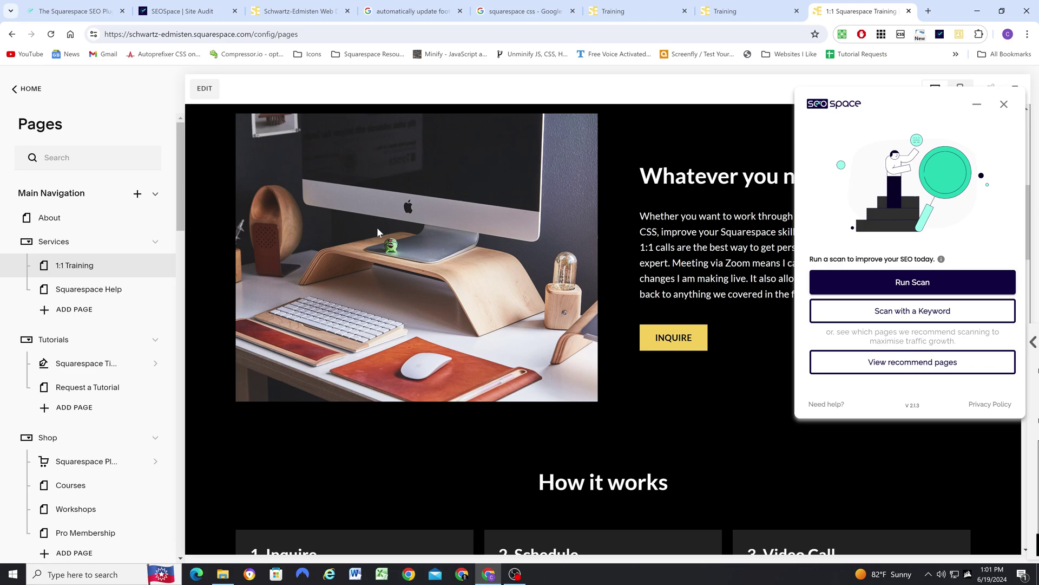
click(378, 232)
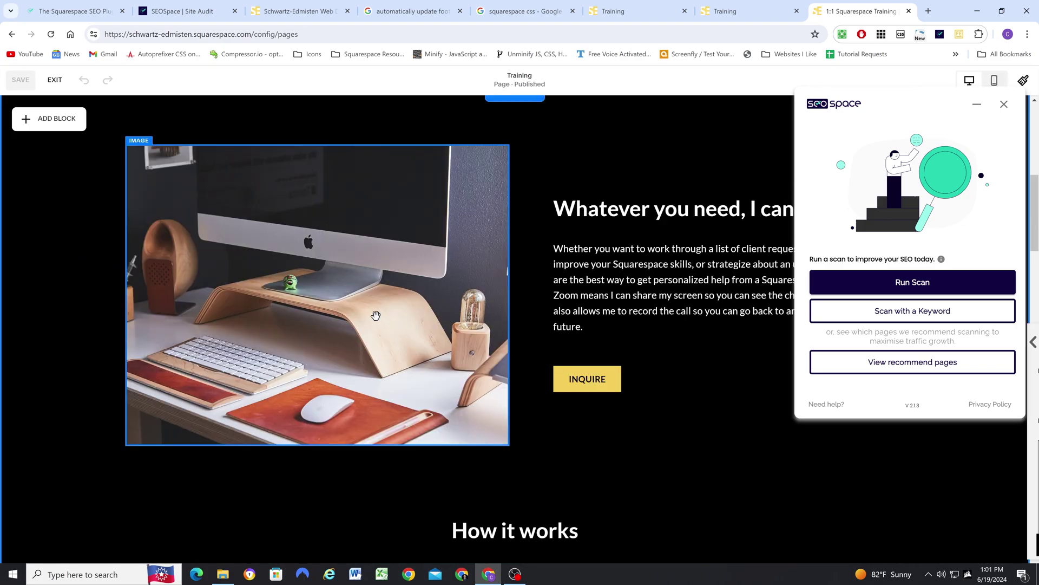
Step: Set the desk photo's alt text to '1:1 Call for Squarespace training via'
double_click(374, 311)
click(571, 306)
text(Squarespace t)
key(BackSpace)
key(BackSpace)
key(BackSpace)
key(BackSpace)
key(BackSpace)
key(BackSpace)
key(BackSpace)
key(BackSpace)
key(BackSpace)
key(BackSpace)
key(BackSpace)
key(BackSpace)
key(BackSpace)
text(1:1 Call for Squarespace training)
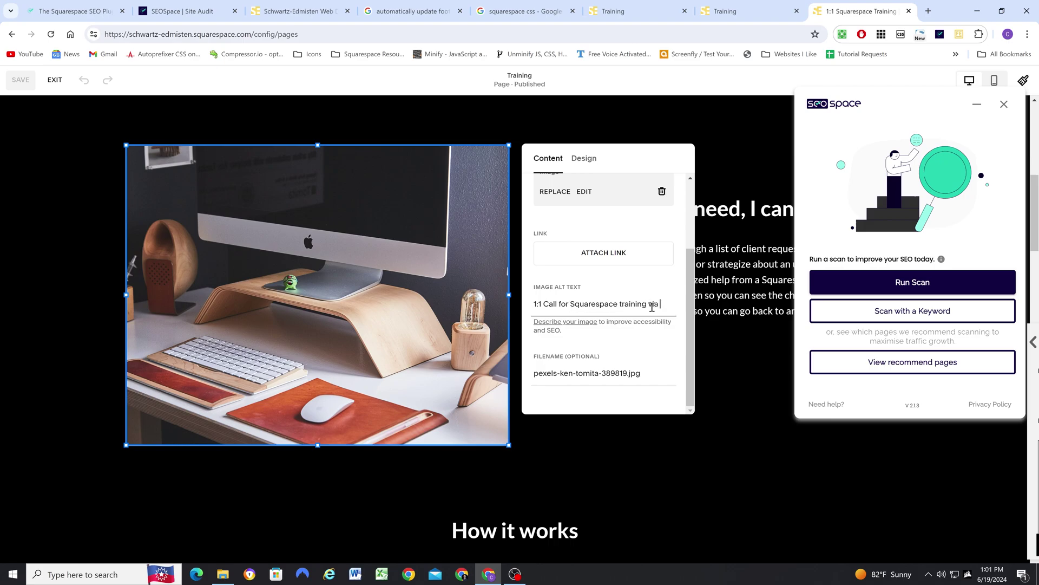
text( via)
key(Escape)
Step: Give the testimonial laptop photo the alt text 'Live Squarespace Help'
scroll(615, 290, down, 10)
double_click(615, 290)
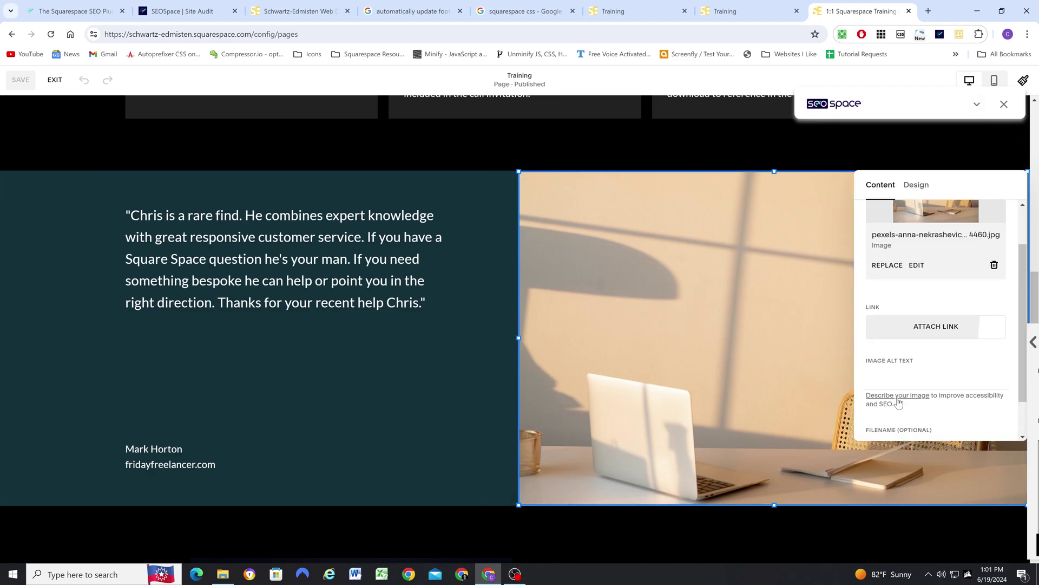
click(870, 376)
text(Squarespace Help)
click(867, 377)
text(Live)
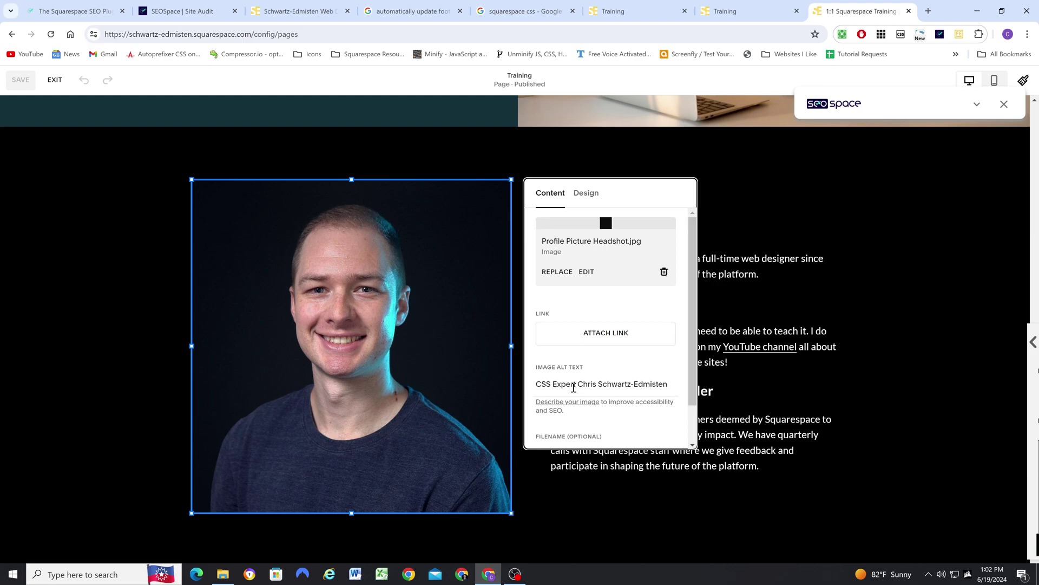
scroll(611, 325, down, 2)
text(Squarespace)
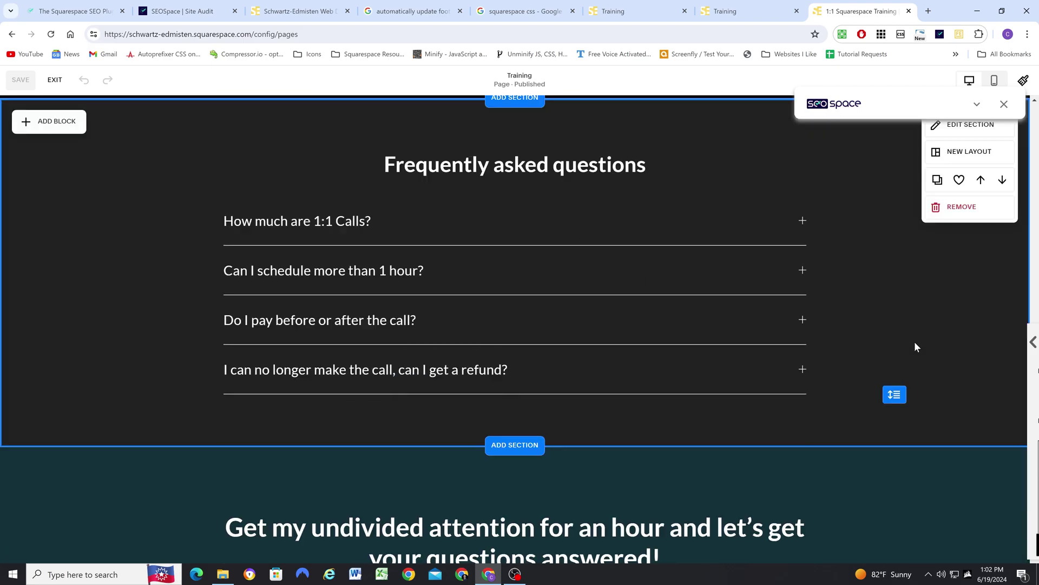
scroll(501, 341, up, 20)
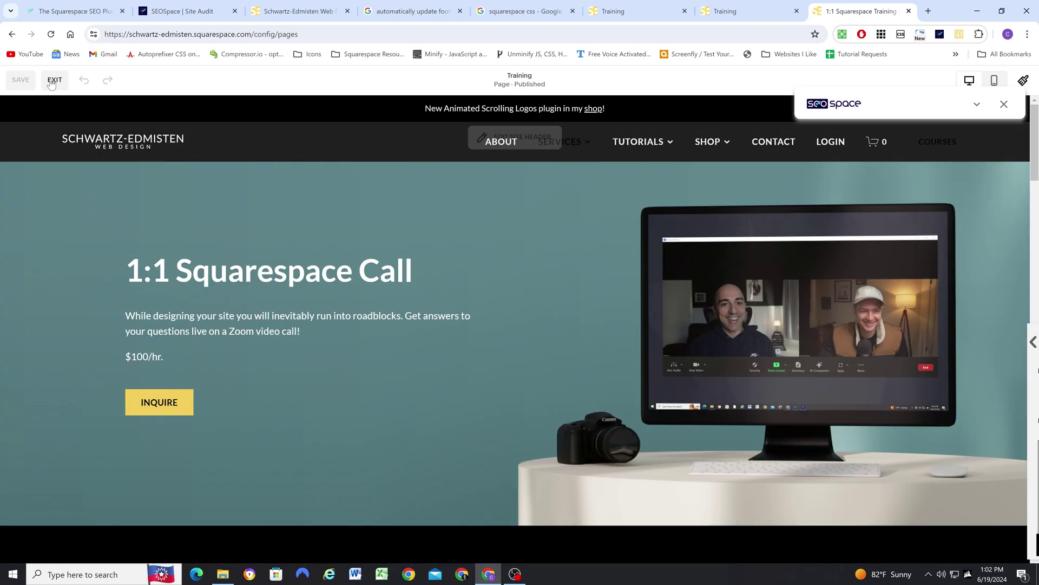
Step: Leave the page editor and scroll down the live Training page
click(52, 80)
click(745, 9)
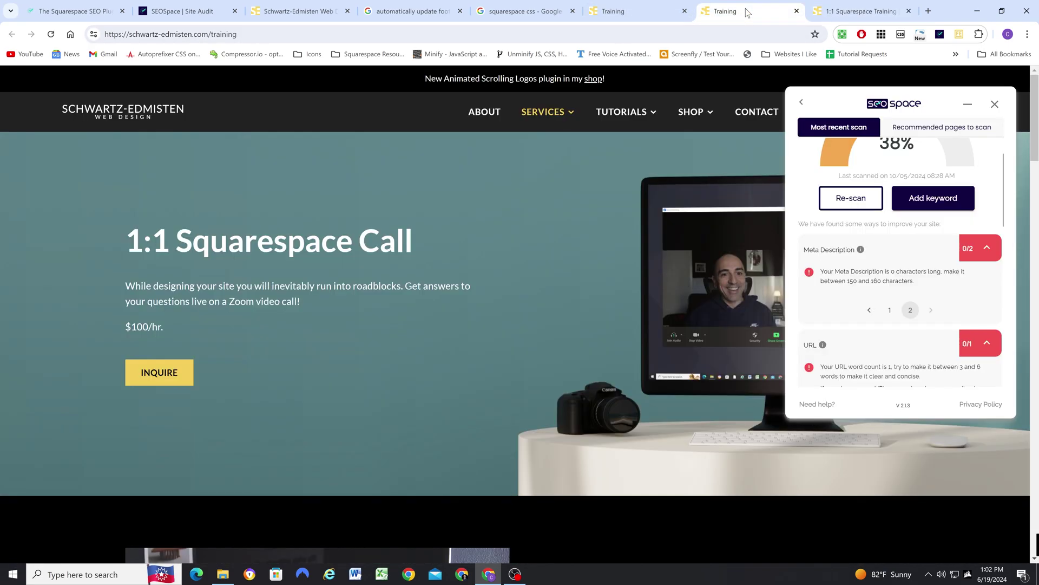
scroll(907, 250, down, 1)
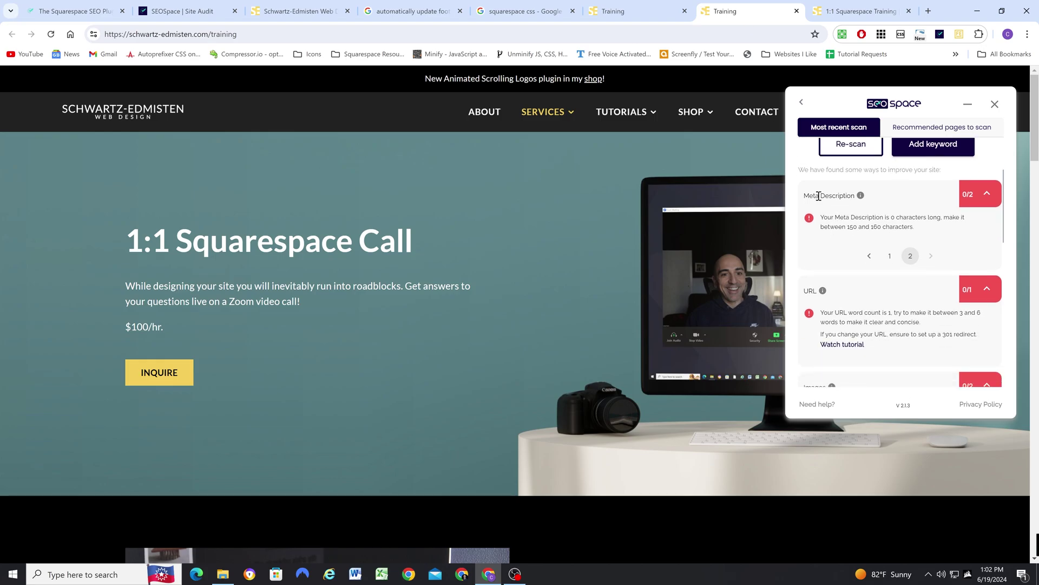
scroll(829, 222, down, 1)
scroll(839, 235, down, 2)
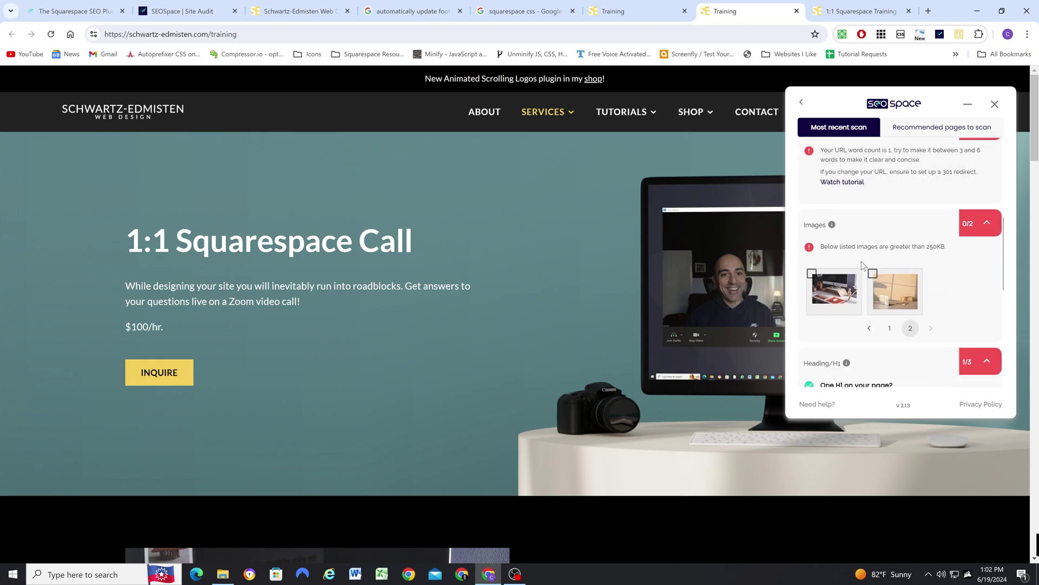
scroll(865, 281, down, 1)
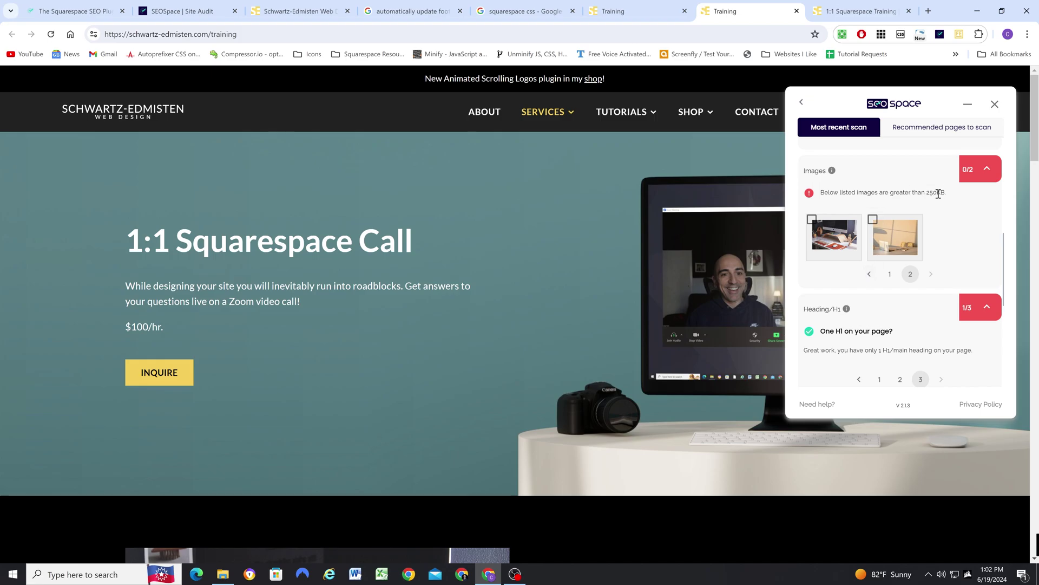
Step: Page through the earlier 38% scan's Images and Heading/H1 issues in SEO Space
click(869, 274)
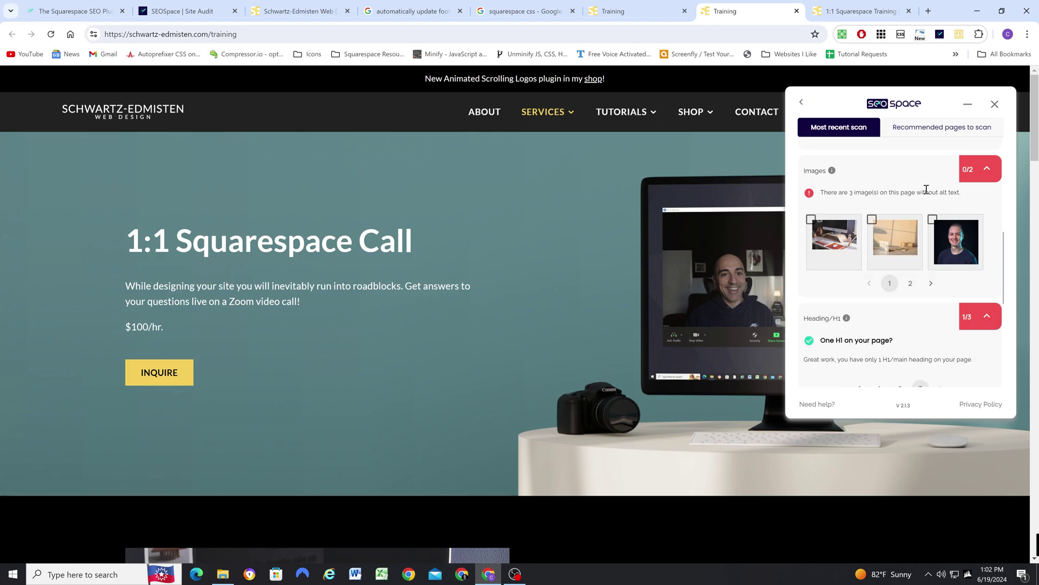
scroll(895, 240, down, 2)
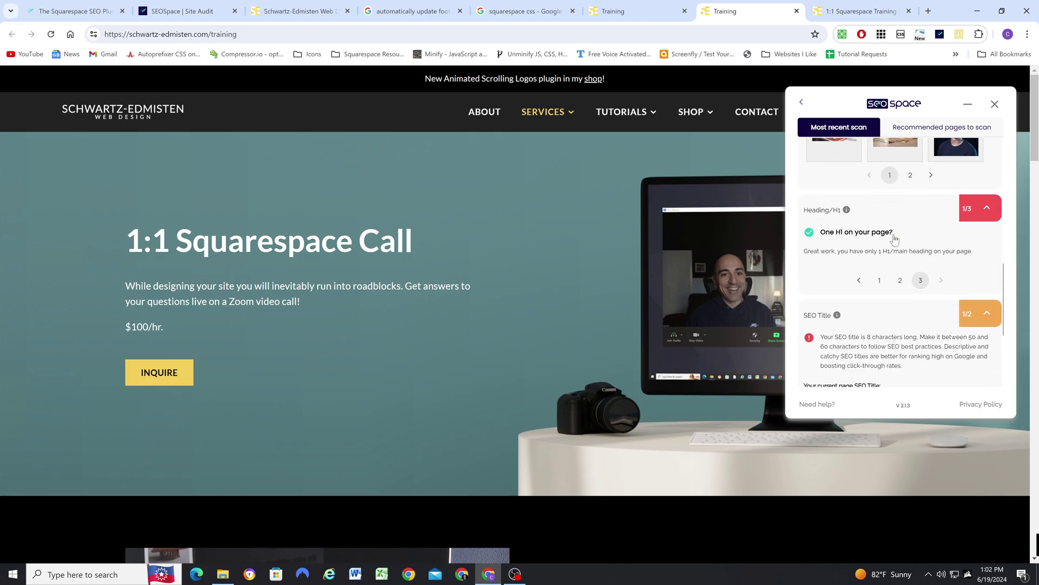
click(859, 285)
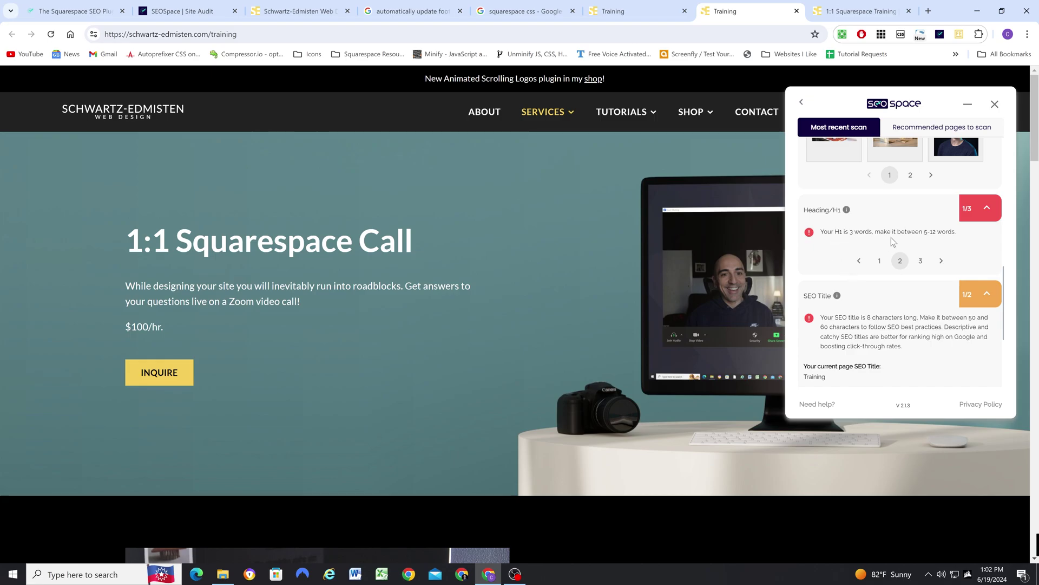
click(942, 262)
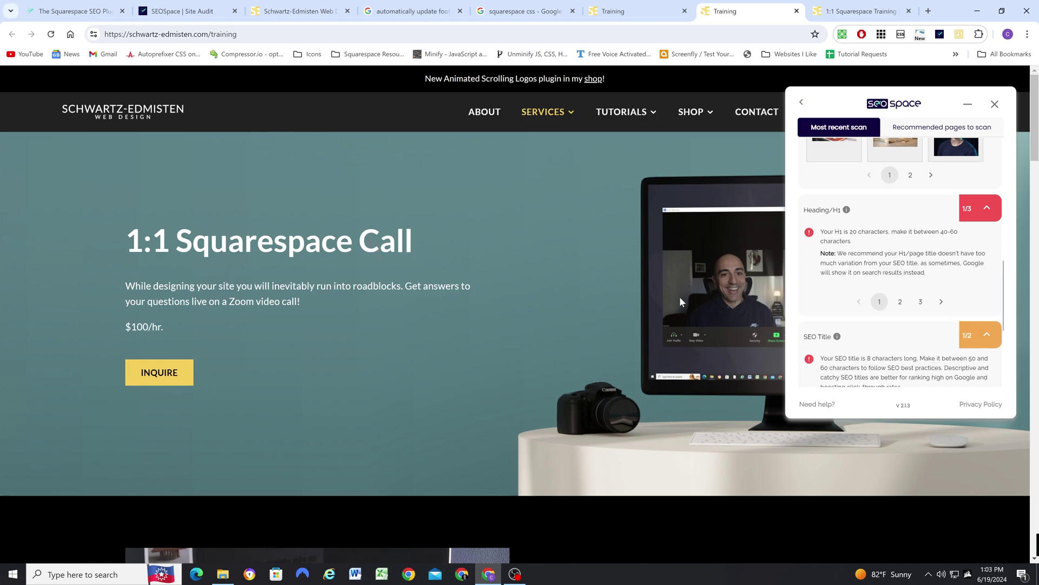
scroll(885, 290, up, 1)
scroll(886, 290, down, 3)
scroll(886, 289, up, 3)
scroll(886, 289, up, 6)
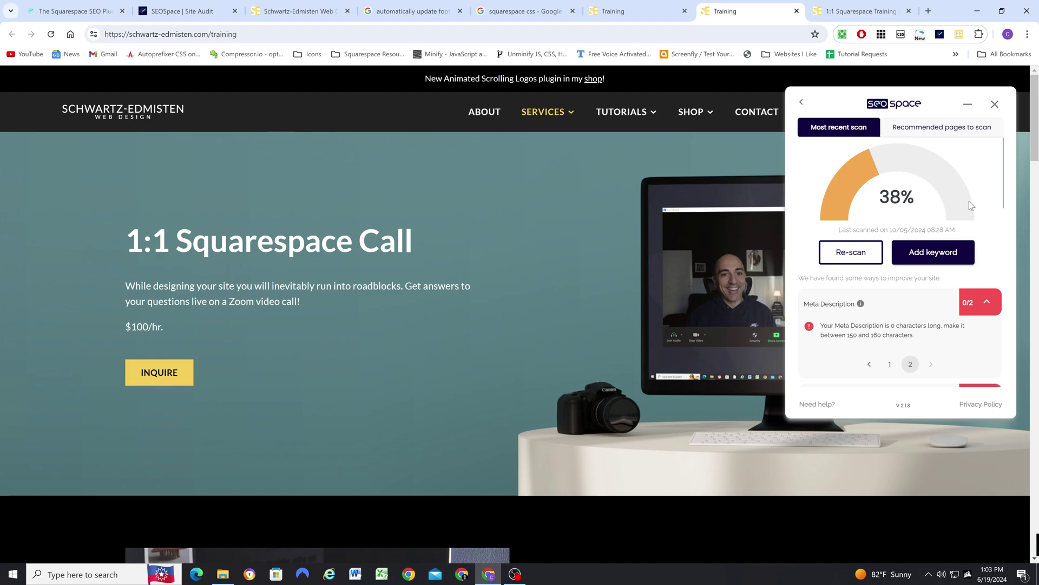
scroll(889, 295, down, 1)
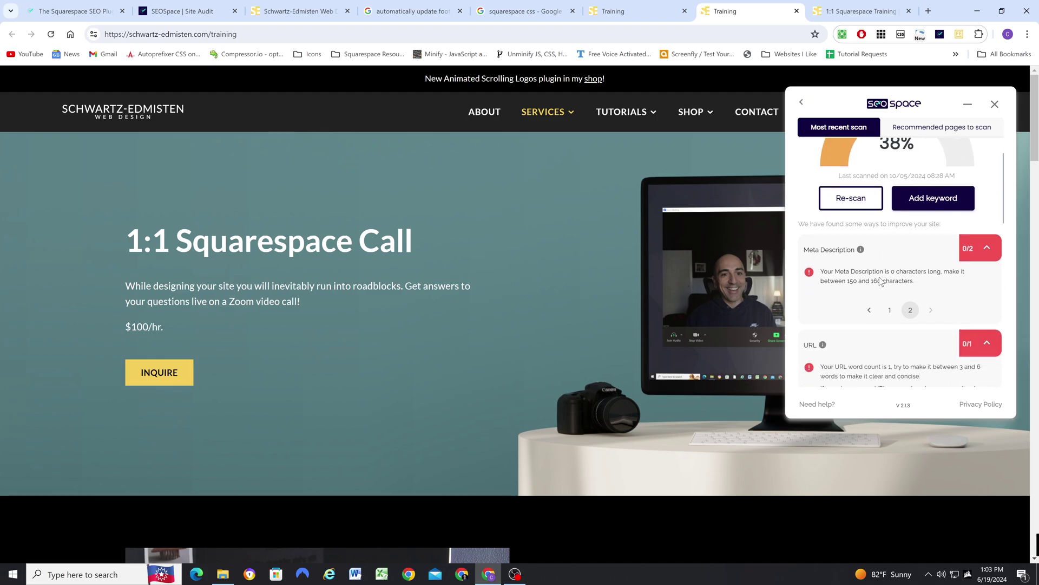
scroll(868, 280, down, 1)
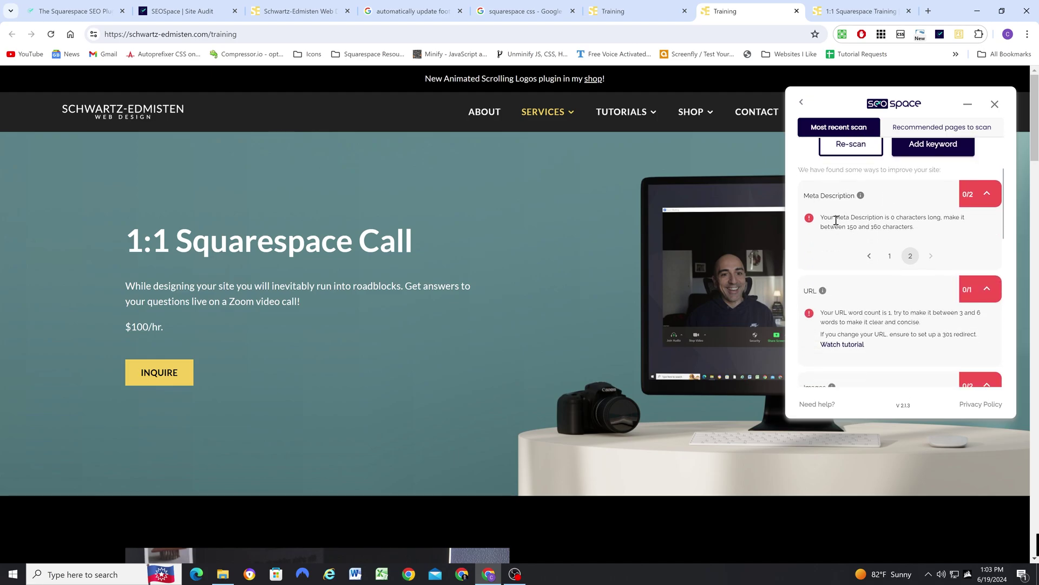
scroll(836, 220, down, 1)
scroll(847, 249, up, 1)
scroll(850, 228, up, 1)
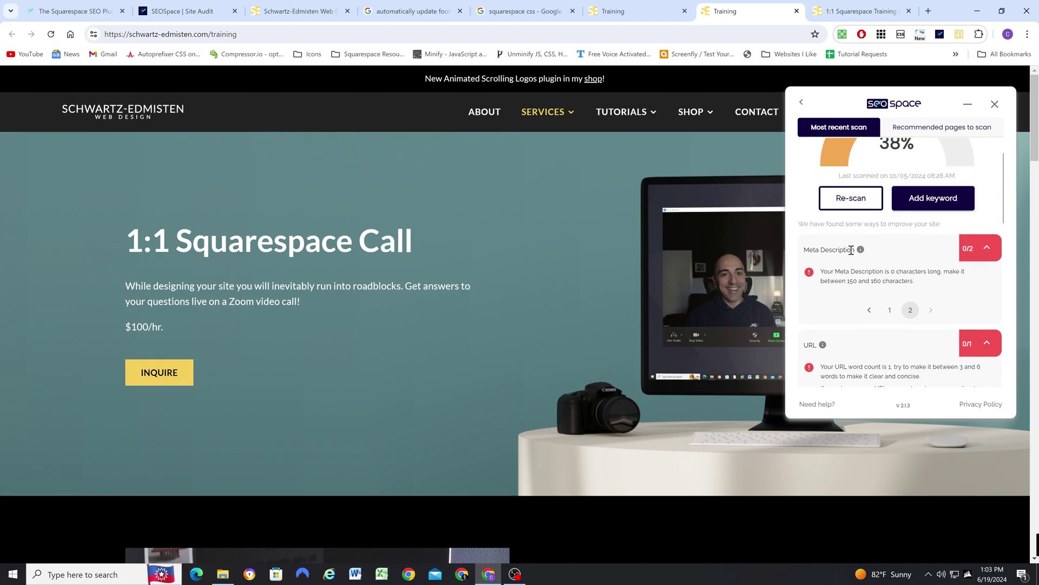
Step: Close the 1:1 Squarespace Training editor tab and the duplicate Training page tab
click(633, 9)
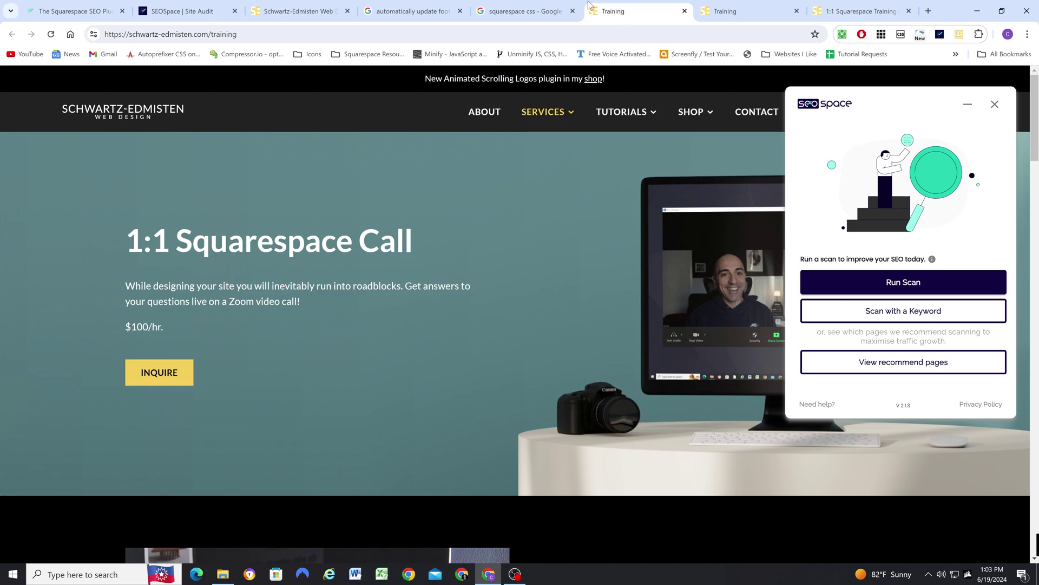
click(288, 8)
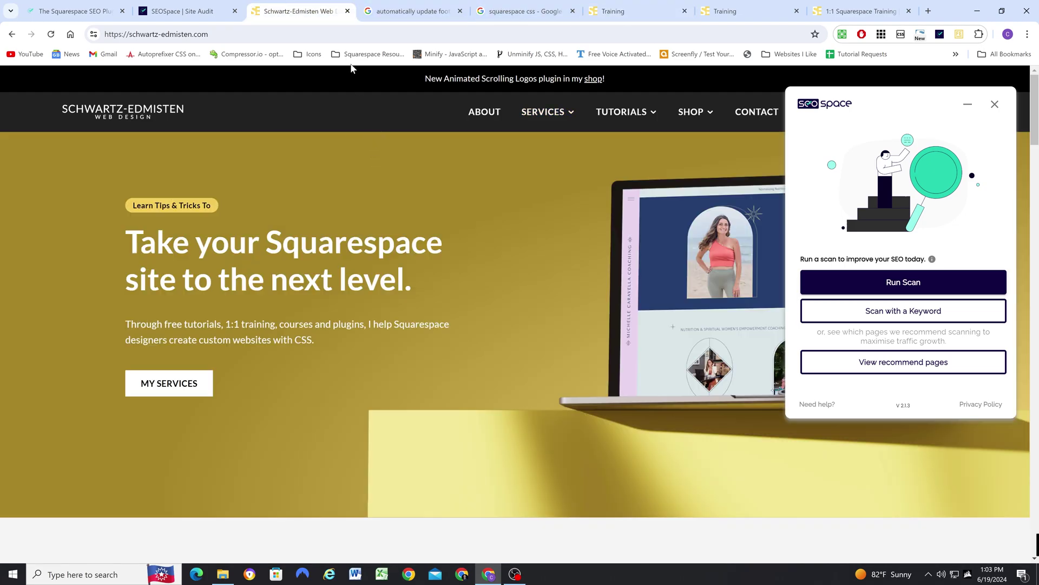
click(834, 7)
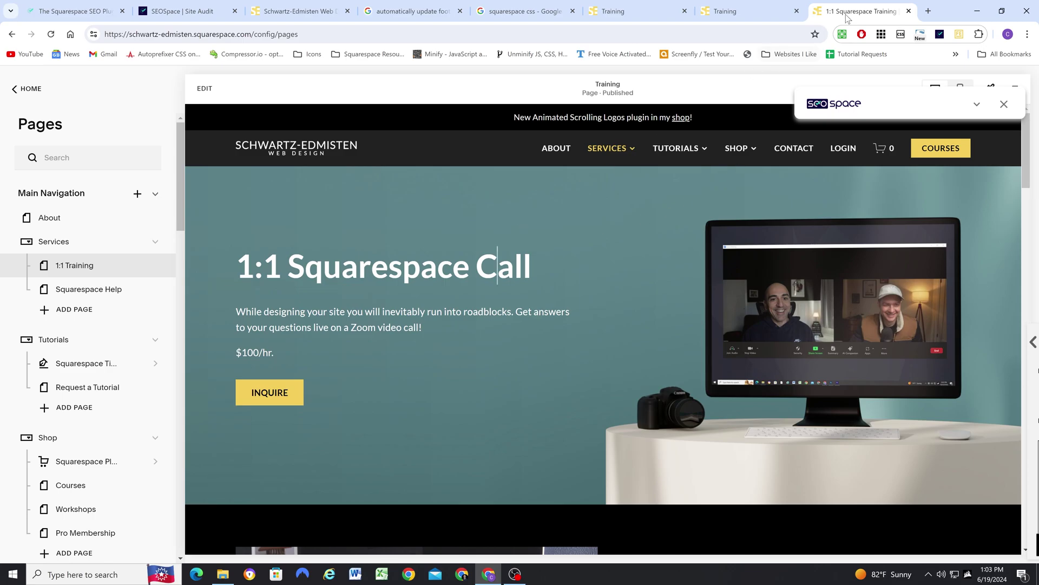
click(909, 12)
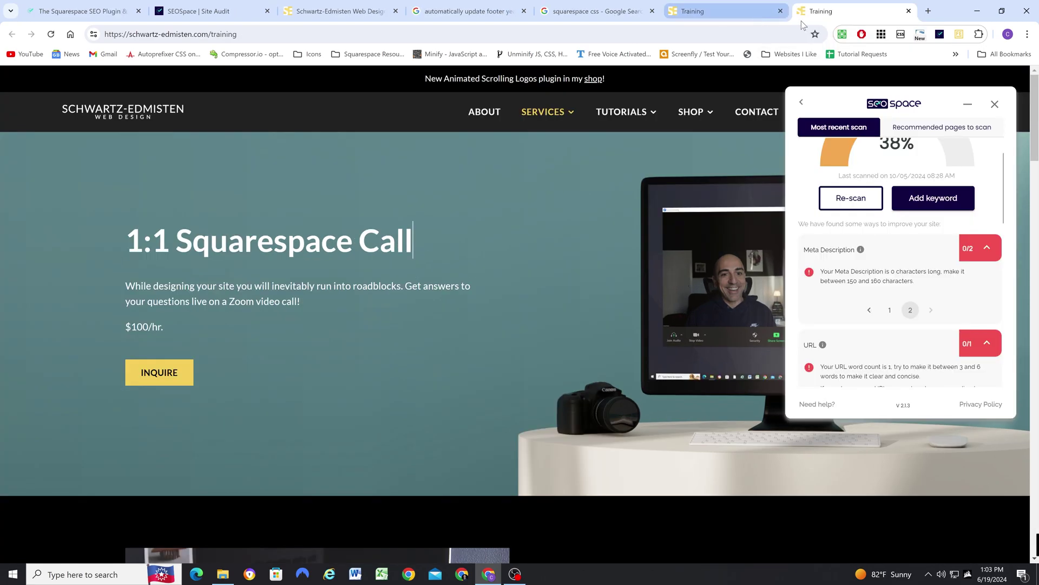
click(909, 11)
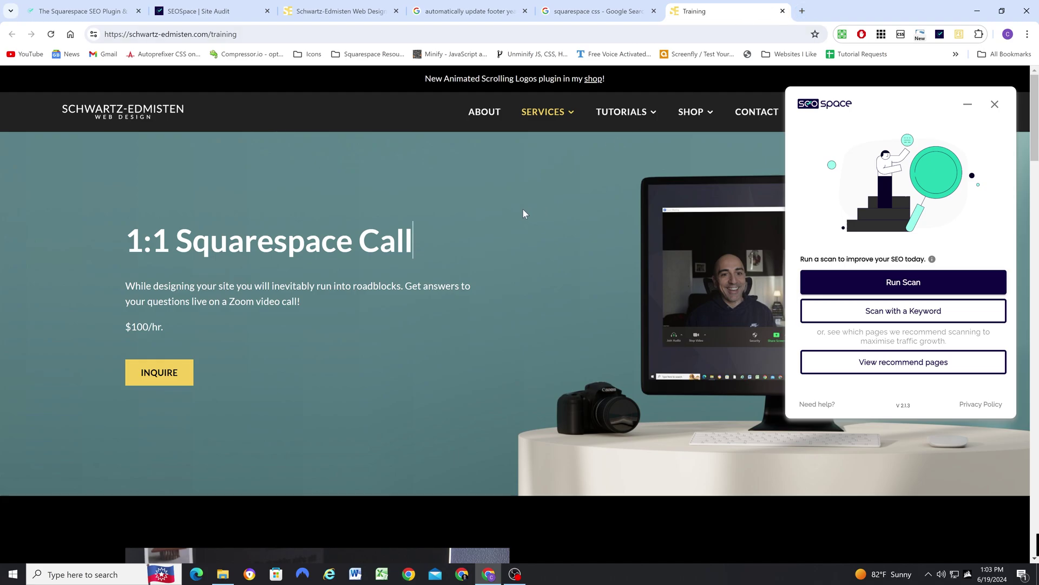
Step: Reload the page at /squarespace-training and run a fresh SEO Space scan
key(F5)
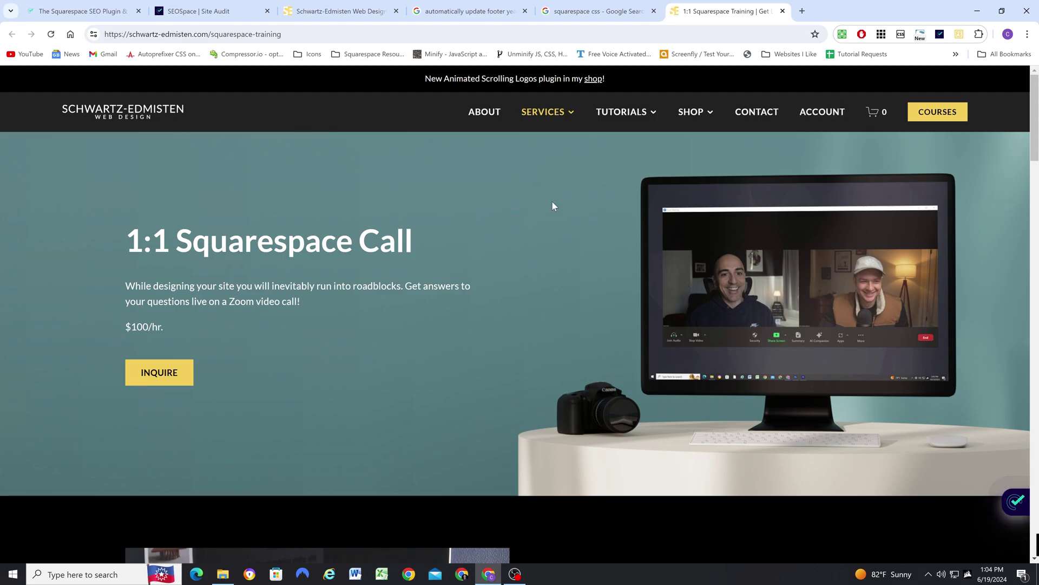
click(1015, 508)
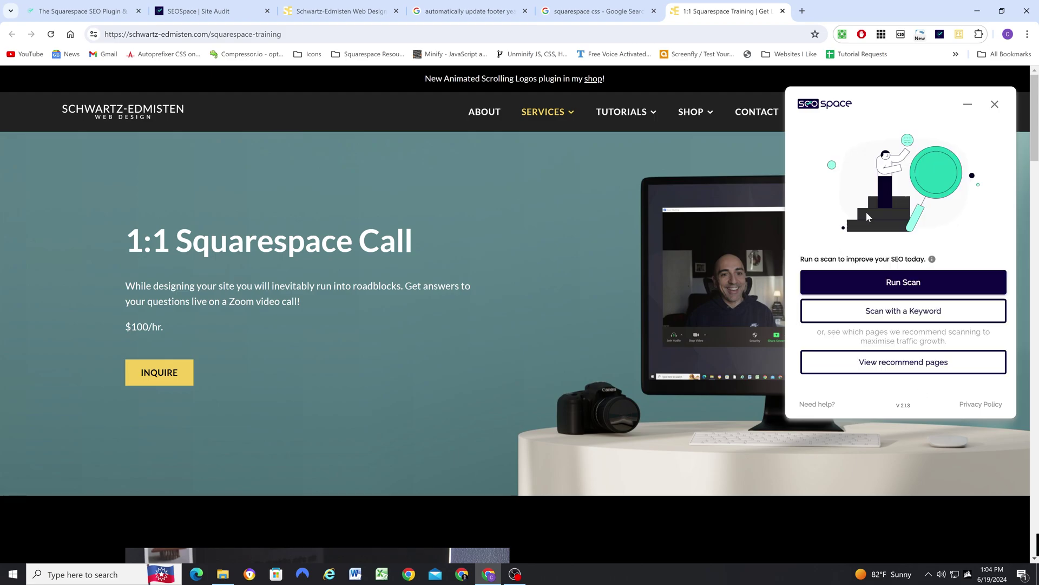
click(894, 288)
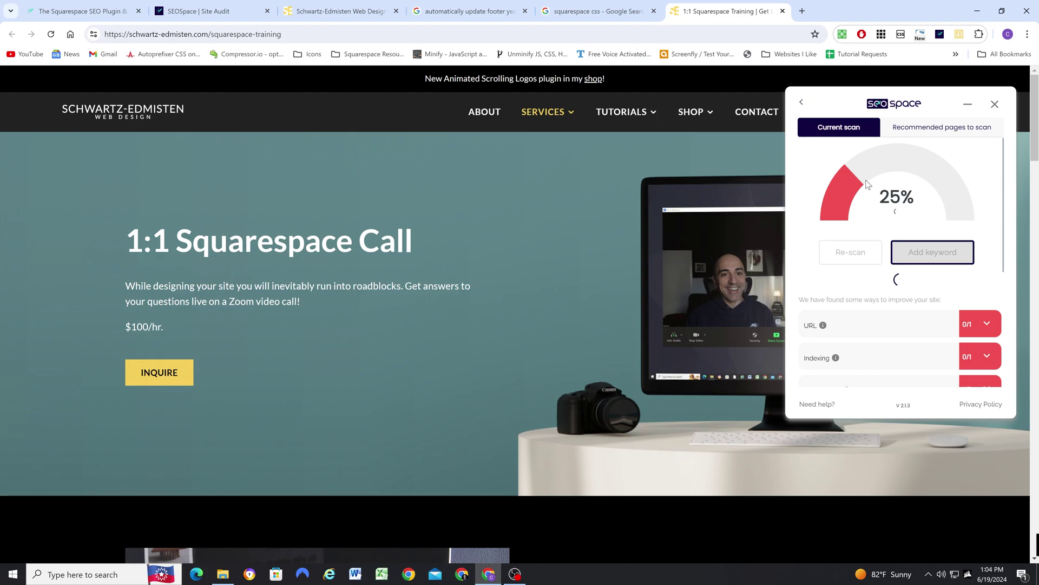
Step: Expand the Indexing row showing the page isn't indexed on Google
scroll(884, 192, down, 1)
click(988, 281)
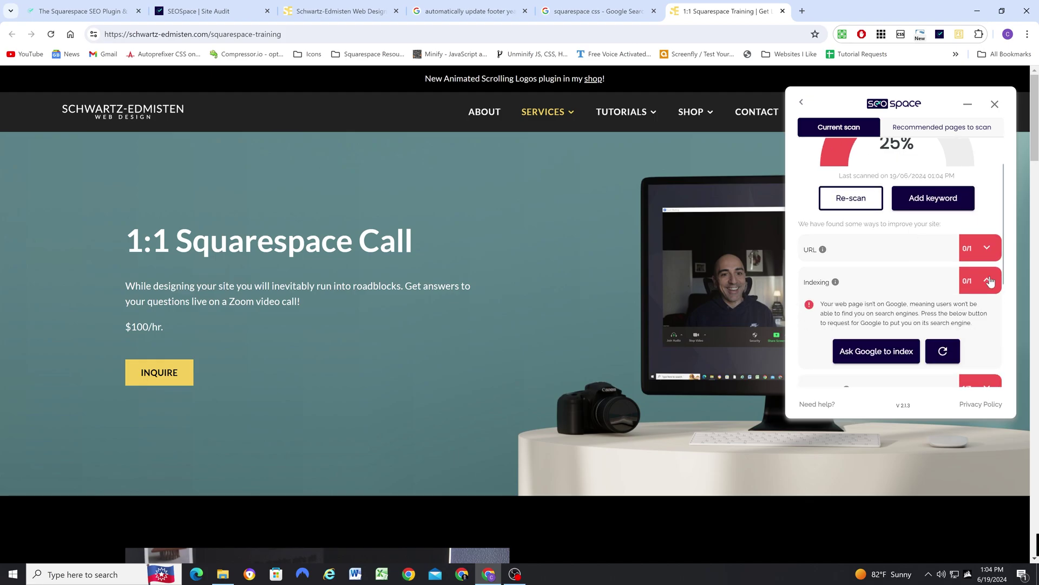
scroll(896, 244, down, 4)
scroll(910, 255, up, 5)
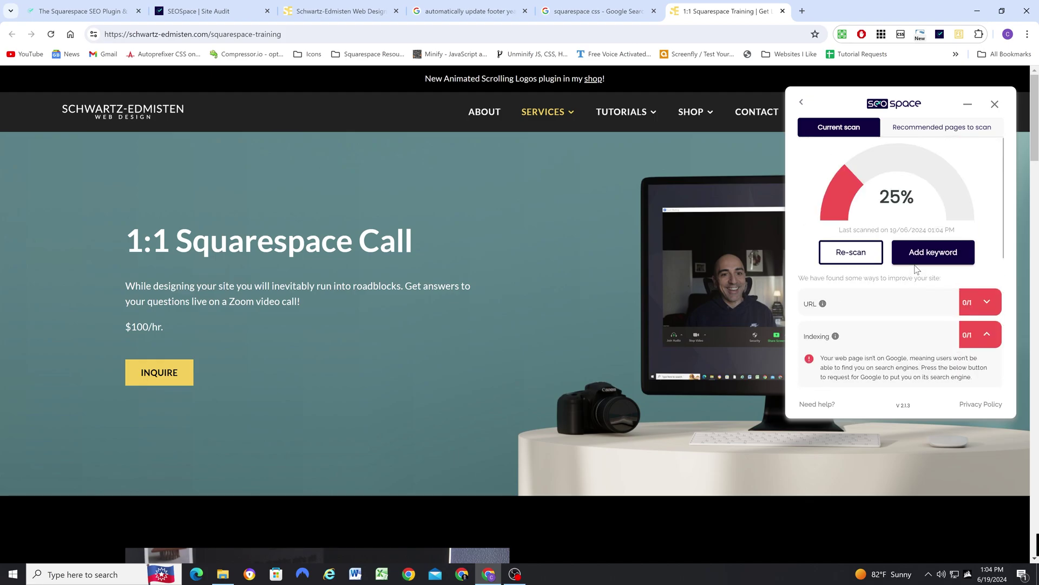
scroll(915, 271, down, 1)
scroll(915, 271, up, 1)
scroll(904, 238, down, 2)
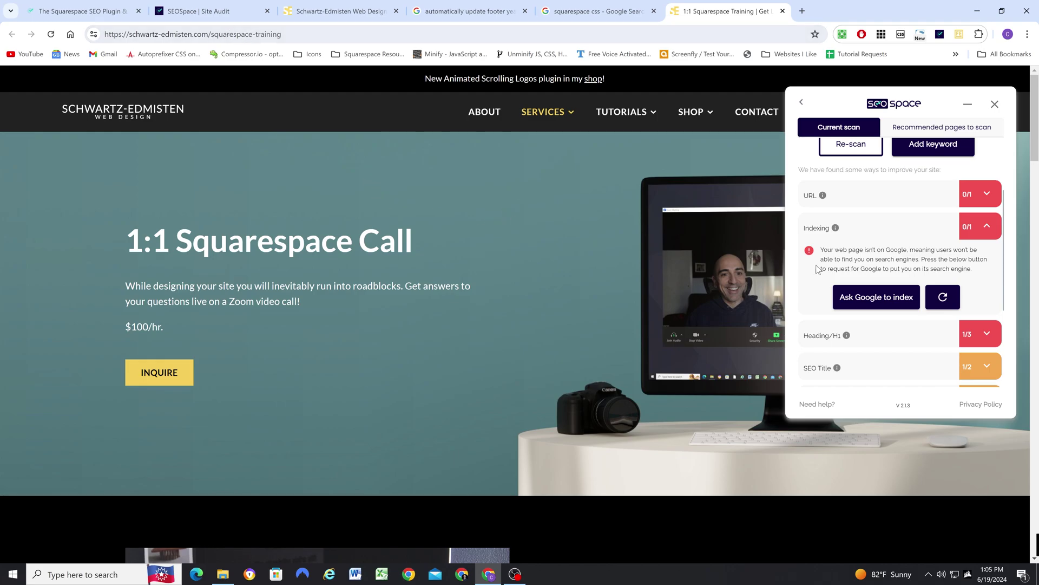
Step: Request Google indexing for the /squarespace-training URL and dismiss the confirmation
click(880, 300)
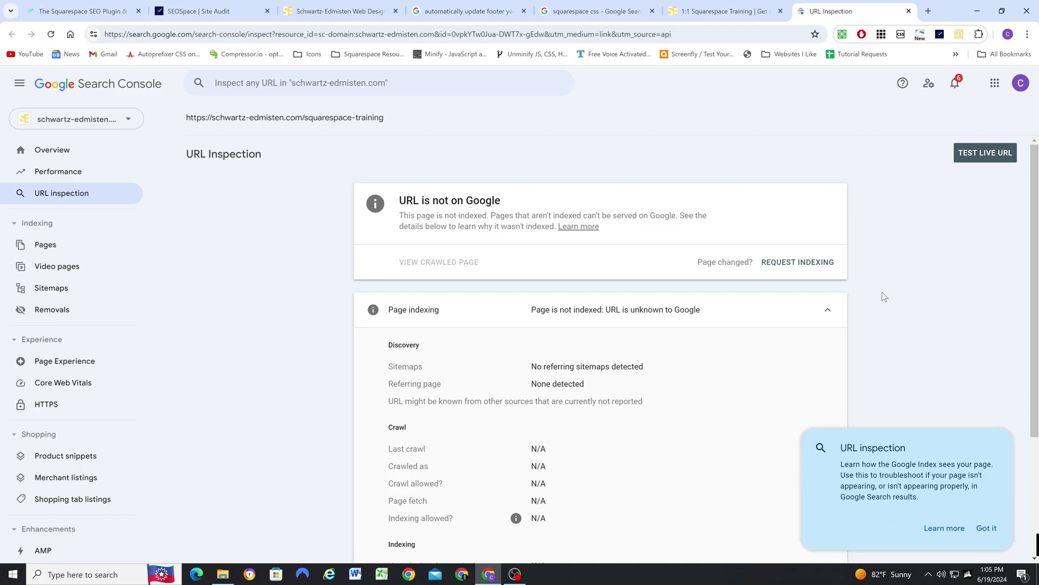
scroll(883, 295, down, 3)
scroll(881, 294, up, 3)
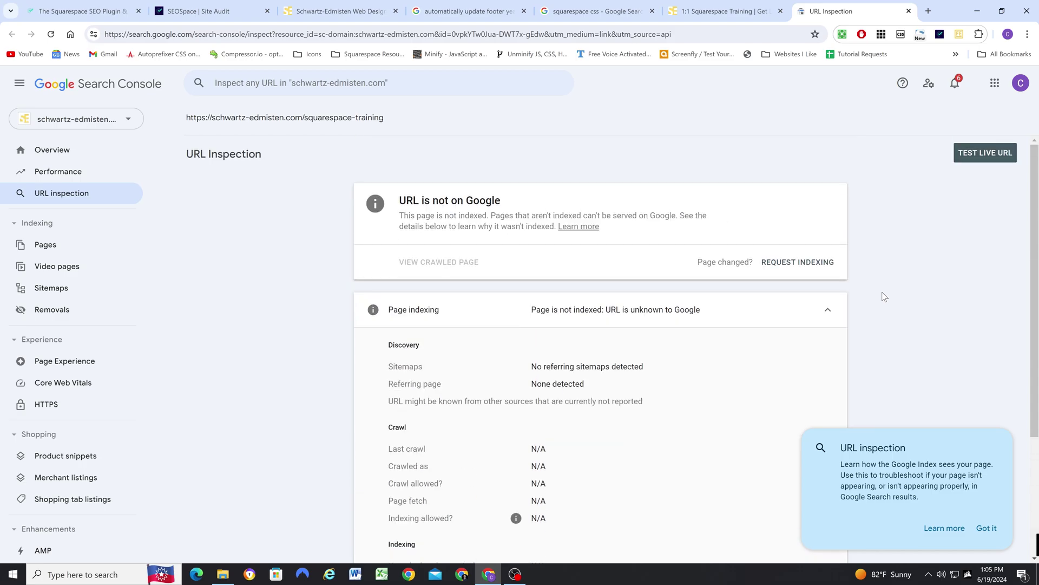
click(794, 263)
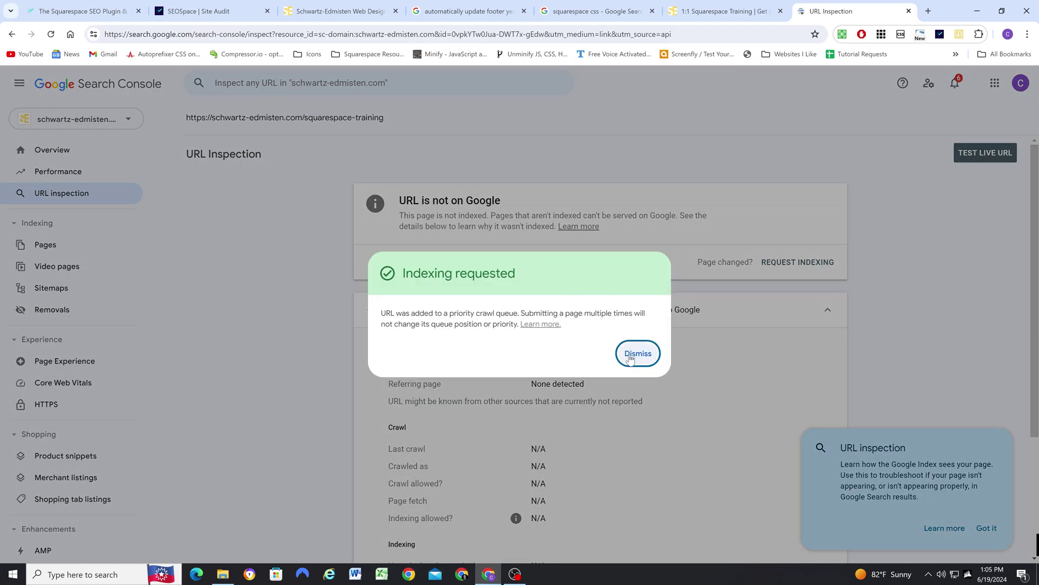
click(635, 352)
Step: Back on the training page, collapse Indexing and read the URL warning
click(714, 10)
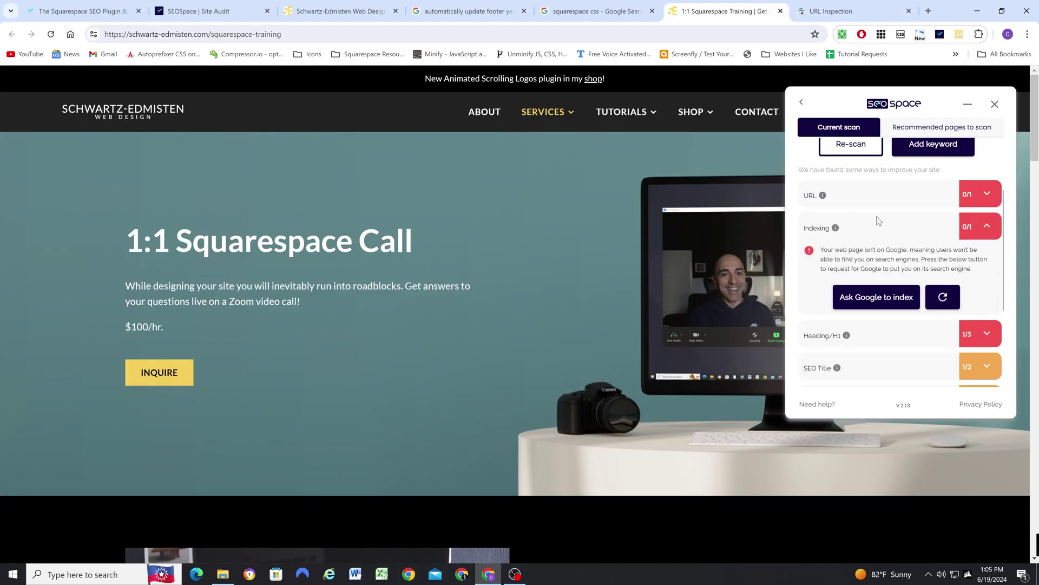
scroll(920, 232, up, 1)
click(987, 283)
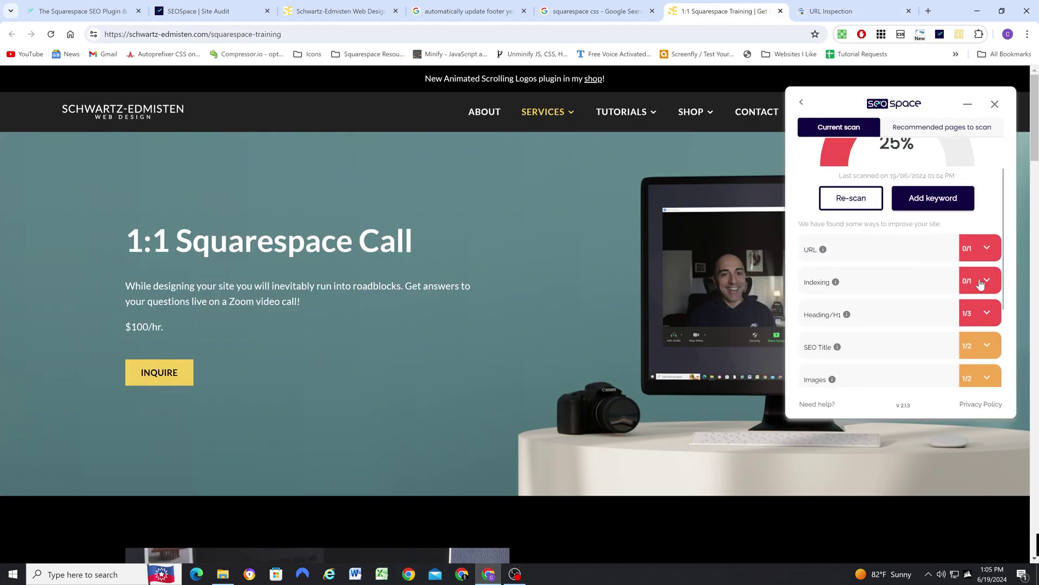
scroll(900, 233, up, 1)
scroll(908, 273, down, 1)
click(983, 252)
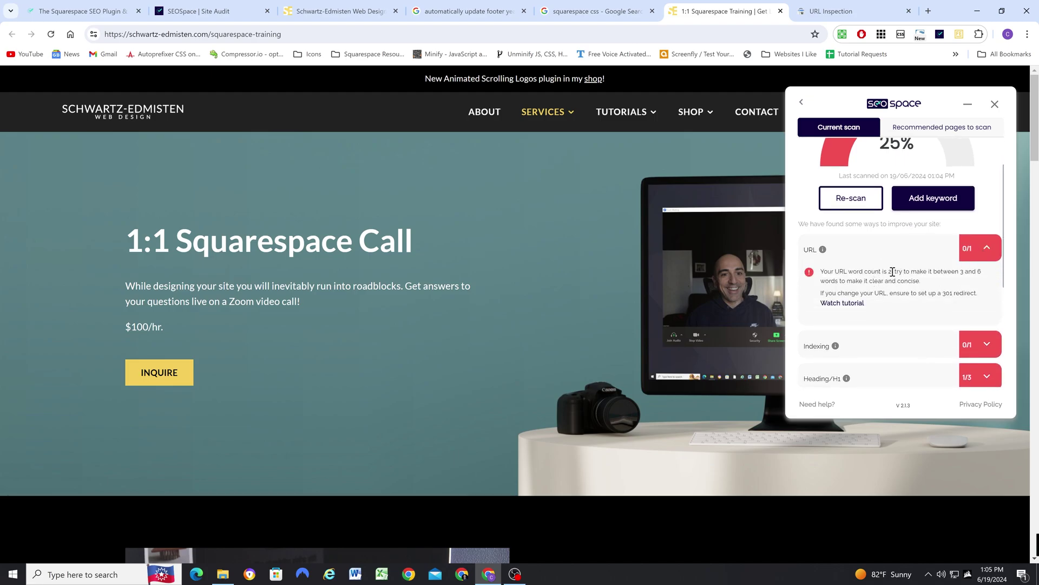
click(987, 248)
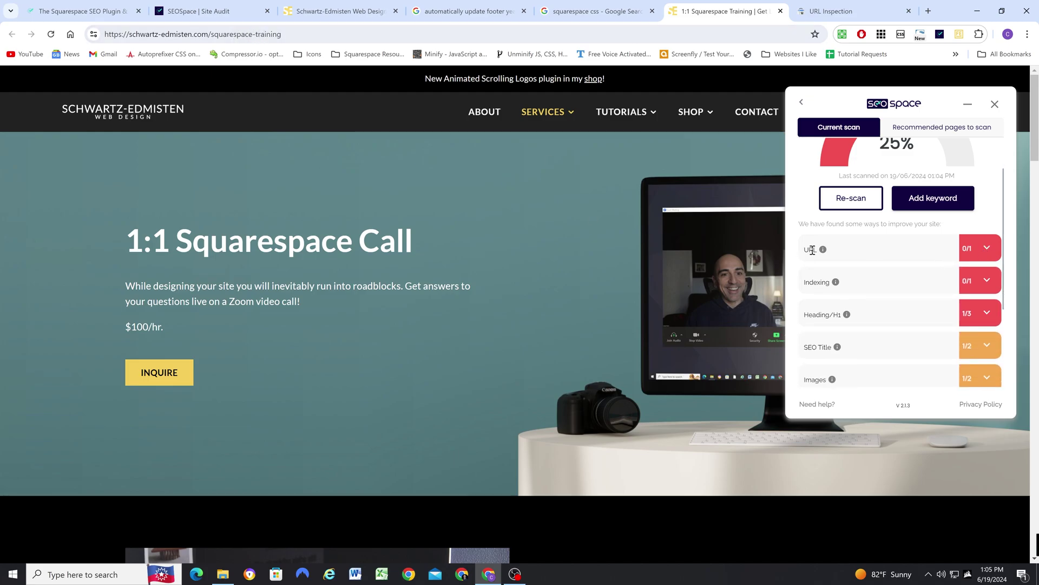
Step: Review the Heading/H1 findings, then open SEO Title and its second check
scroll(969, 255, down, 1)
click(985, 260)
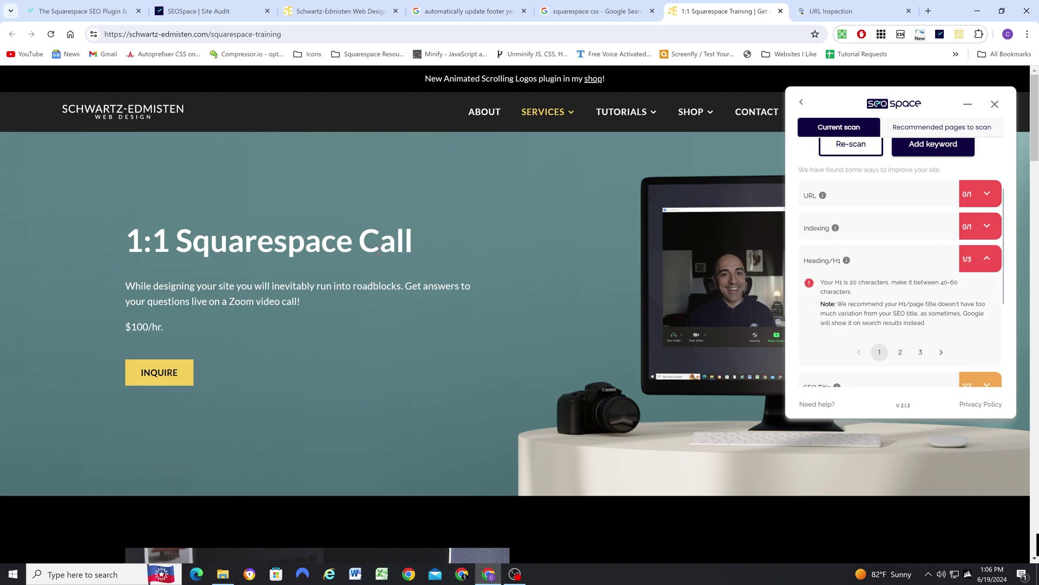
scroll(340, 264, down, 1)
scroll(190, 207, up, 1)
click(987, 263)
scroll(996, 250, down, 2)
click(998, 241)
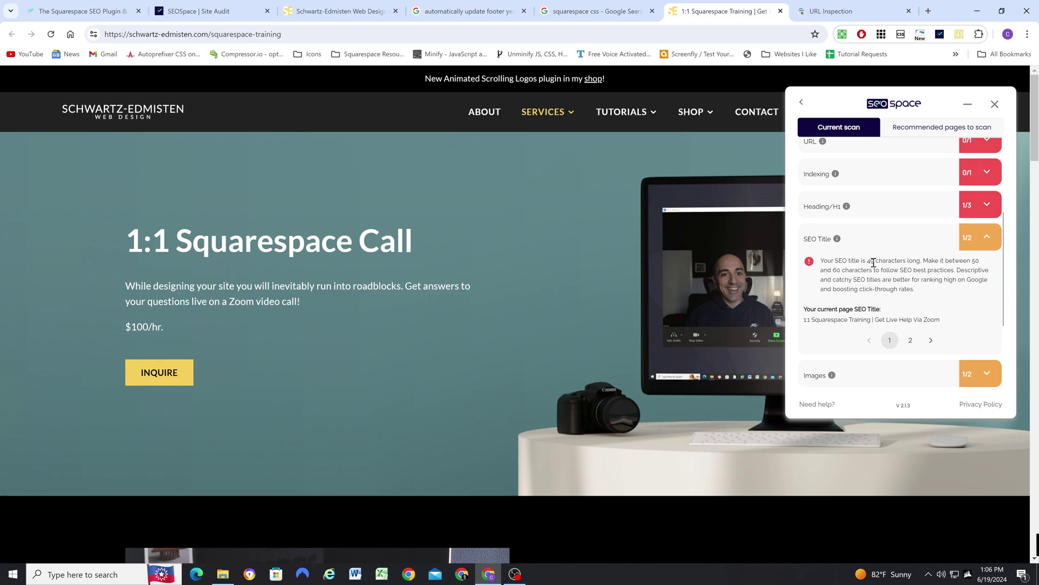
scroll(872, 264, down, 1)
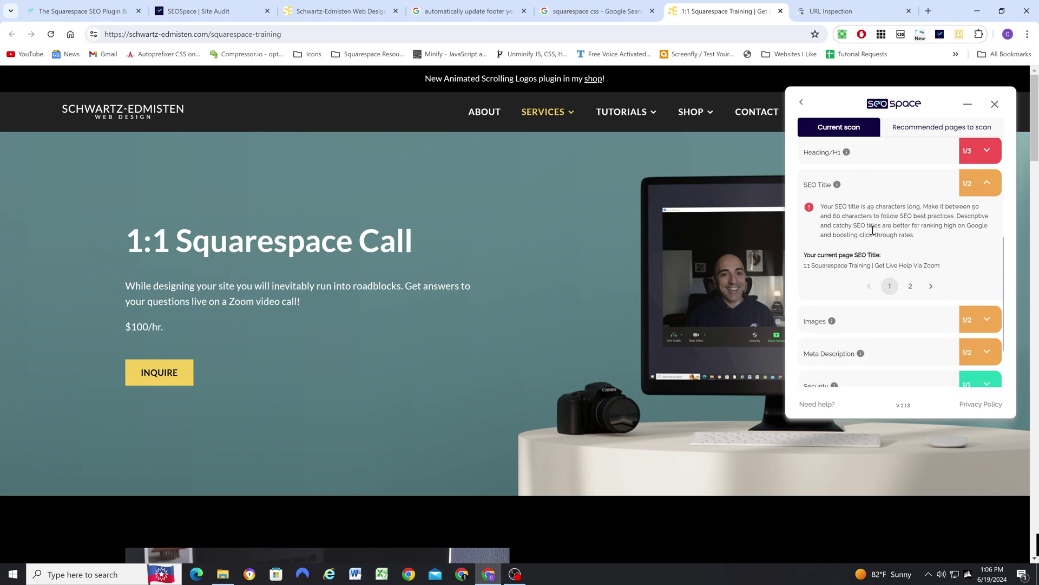
click(931, 287)
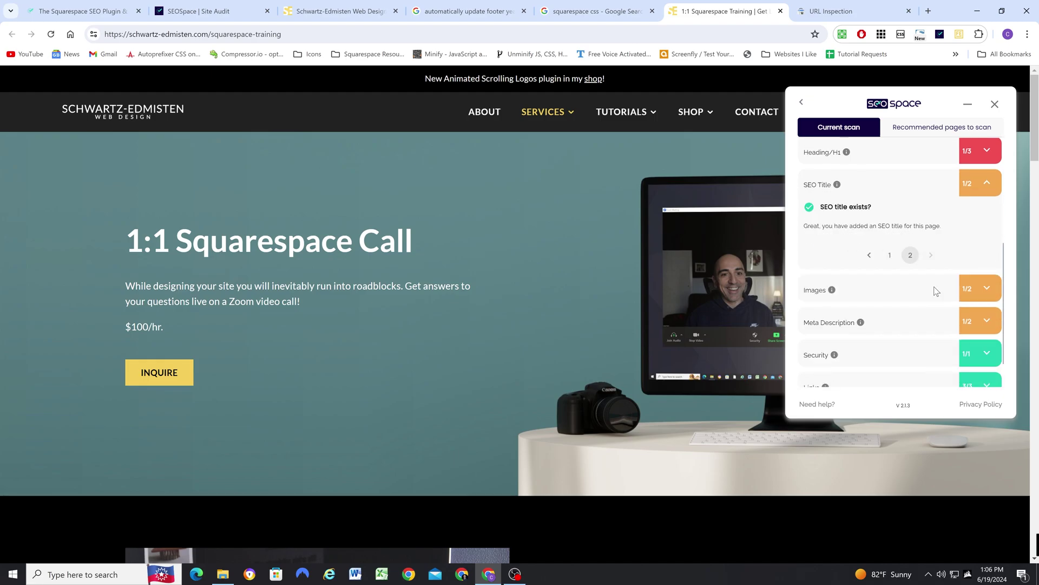
Step: Return to the first SEO Title check and review the oversized-image findings
click(869, 255)
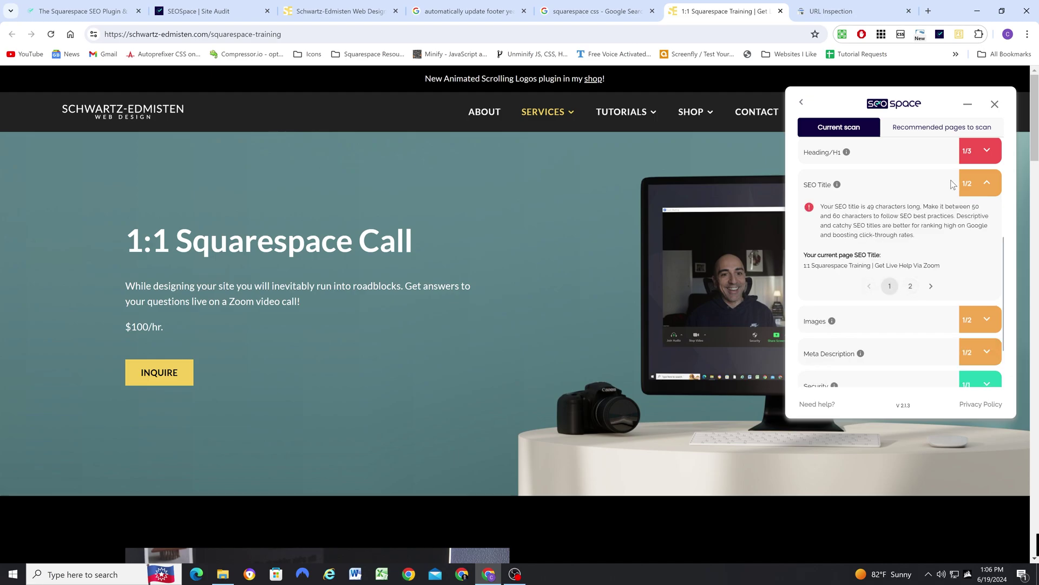
scroll(953, 184, down, 1)
click(986, 242)
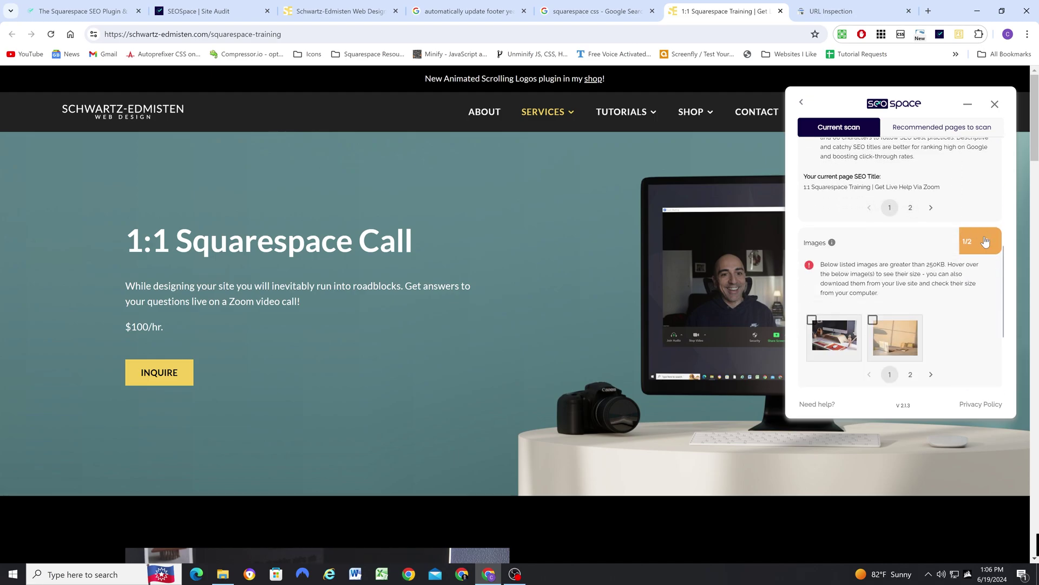
scroll(931, 272, down, 1)
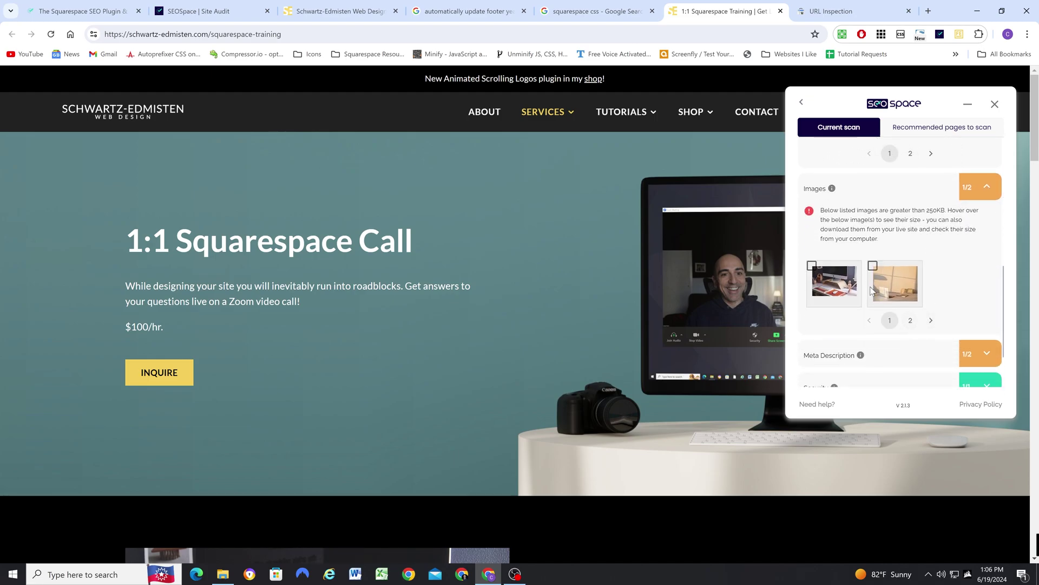
scroll(894, 249, up, 1)
scroll(893, 271, down, 1)
mouse_move(839, 314)
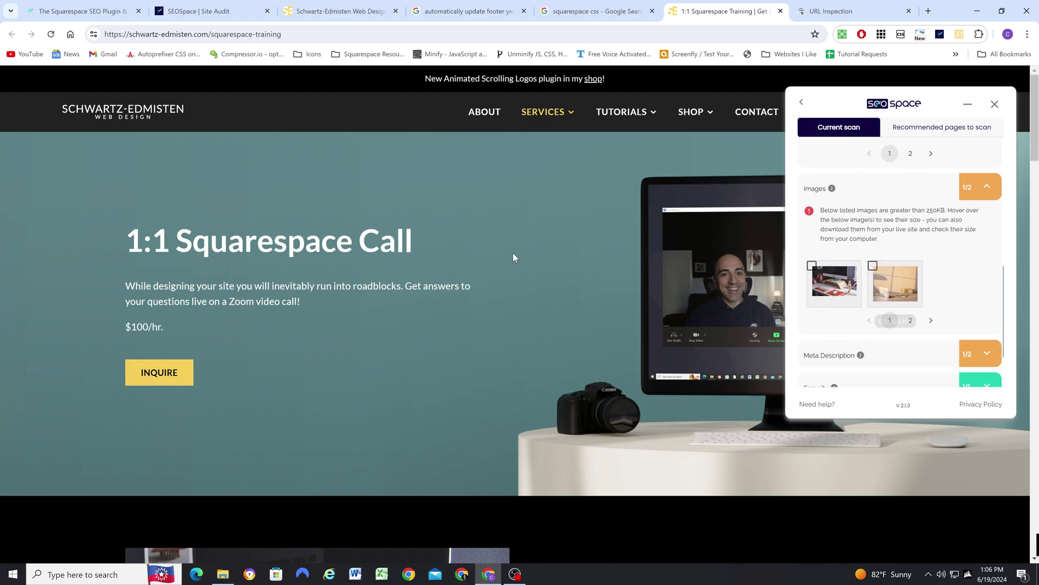
scroll(510, 254, down, 15)
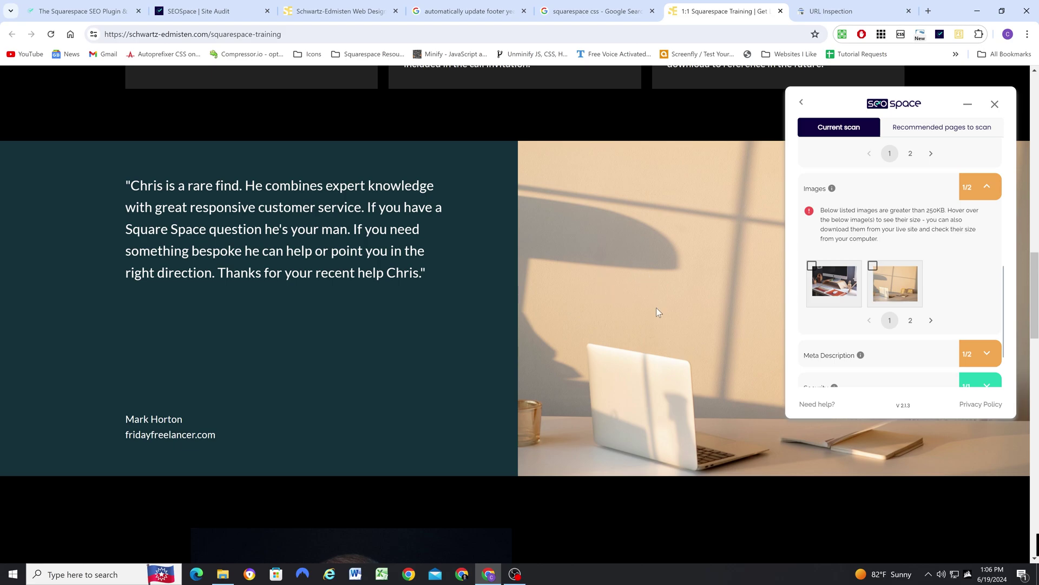
scroll(666, 292, up, 2)
scroll(674, 287, down, 2)
scroll(687, 336, up, 3)
scroll(972, 273, down, 1)
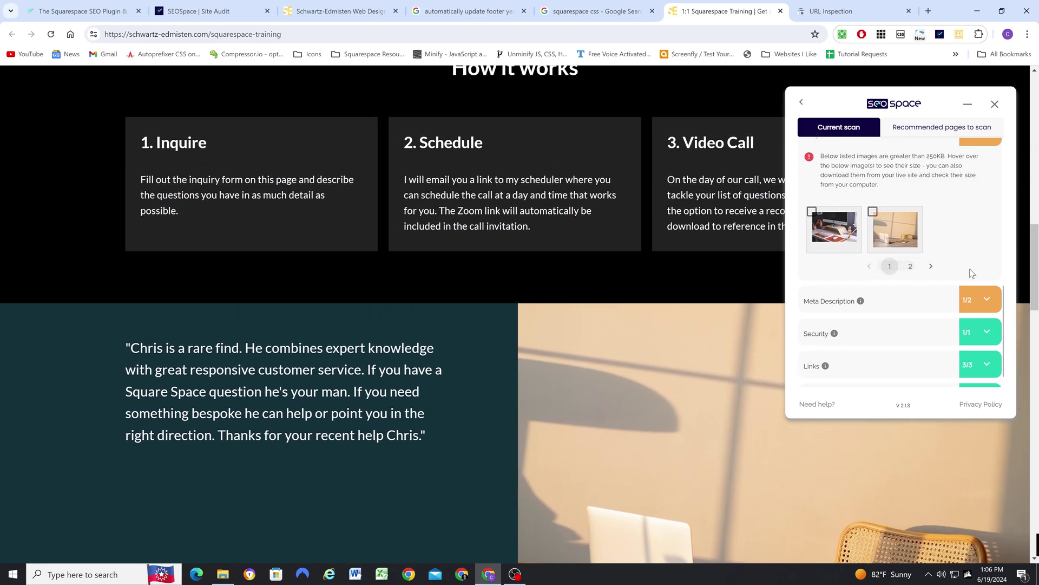
Step: Review the 395-character meta description finding, then scroll back to the 25% score
click(984, 304)
scroll(880, 277, down, 1)
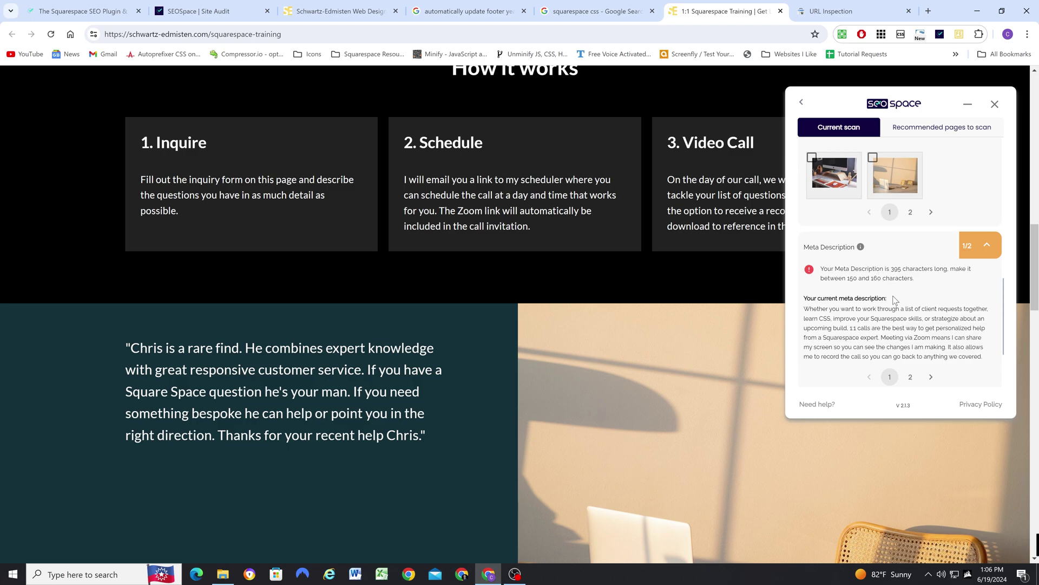
scroll(913, 267, down, 1)
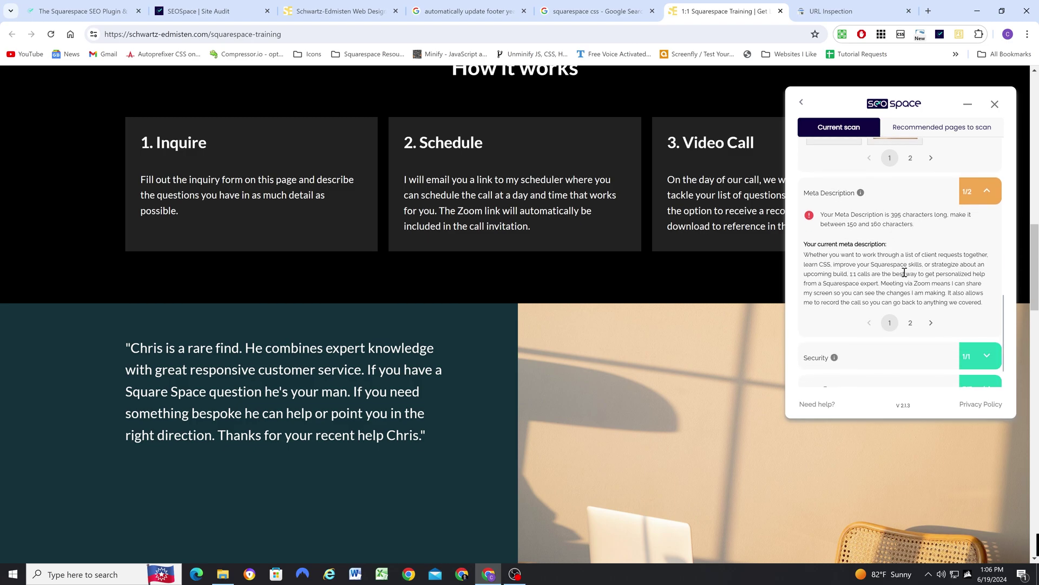
scroll(901, 269, up, 1)
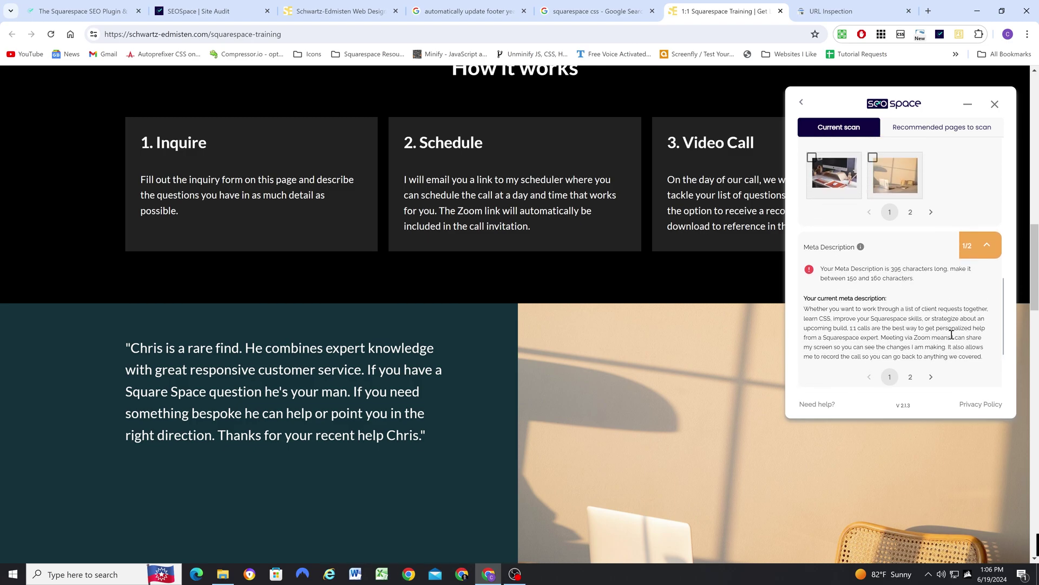
scroll(929, 318, down, 1)
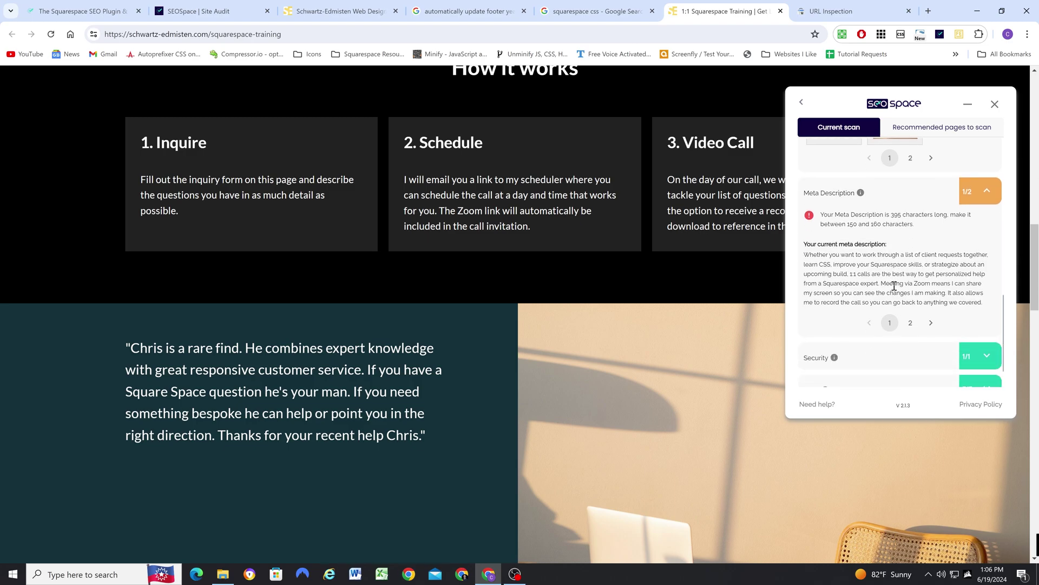
scroll(929, 325, up, 10)
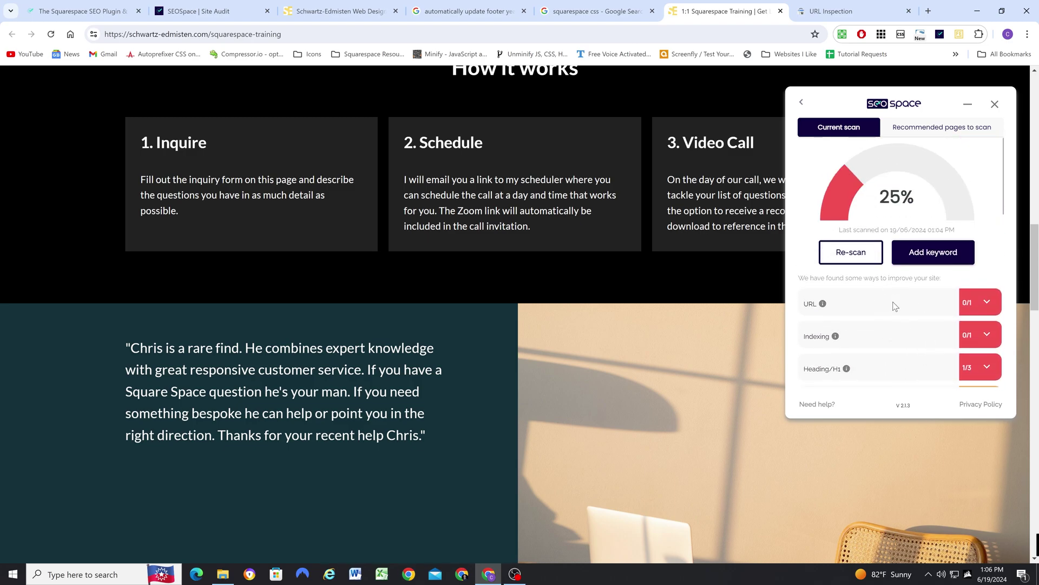
scroll(887, 304, up, 1)
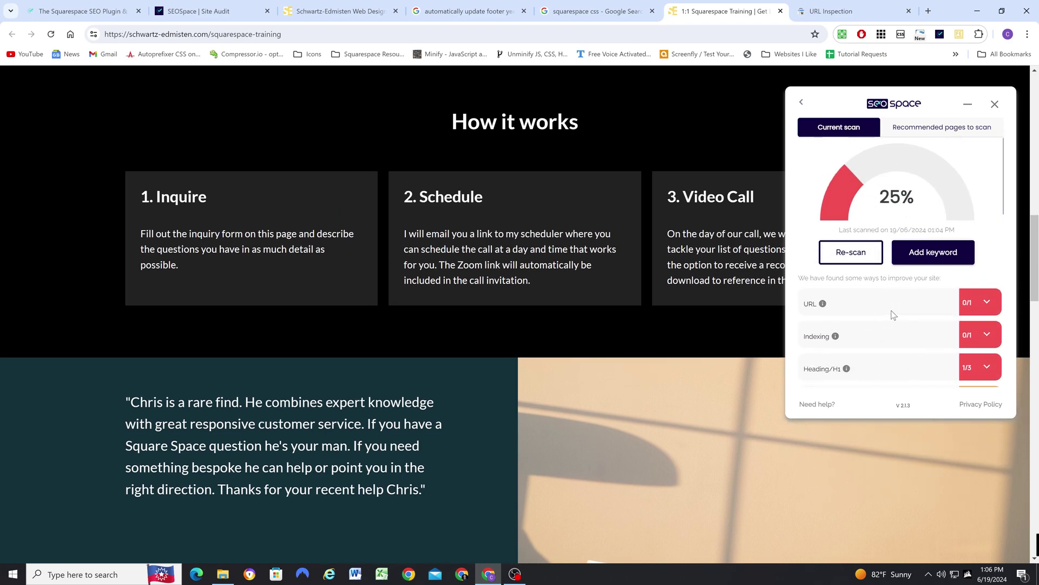
scroll(846, 307, down, 1)
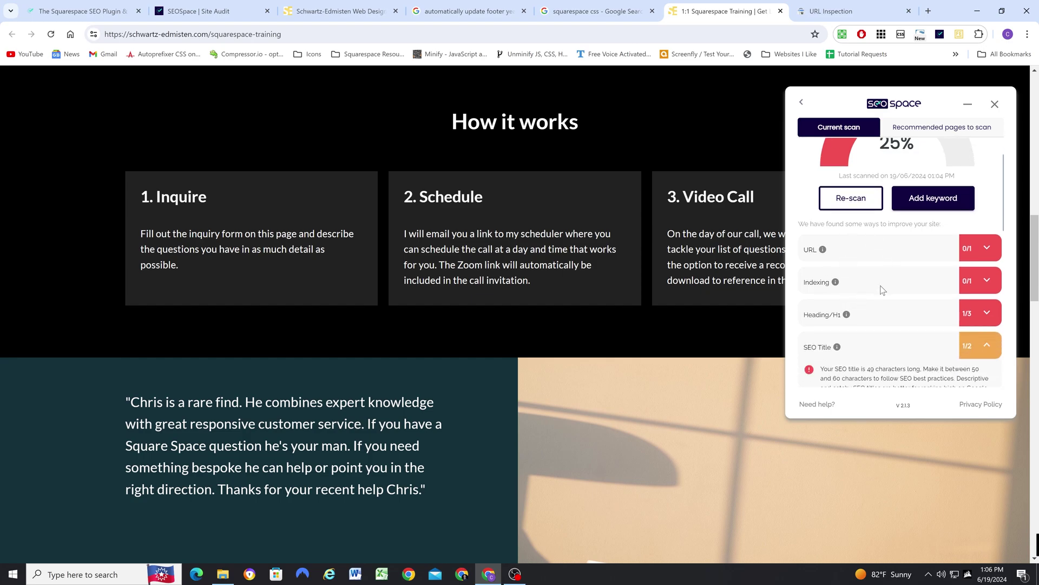
scroll(882, 290, down, 1)
scroll(878, 296, up, 3)
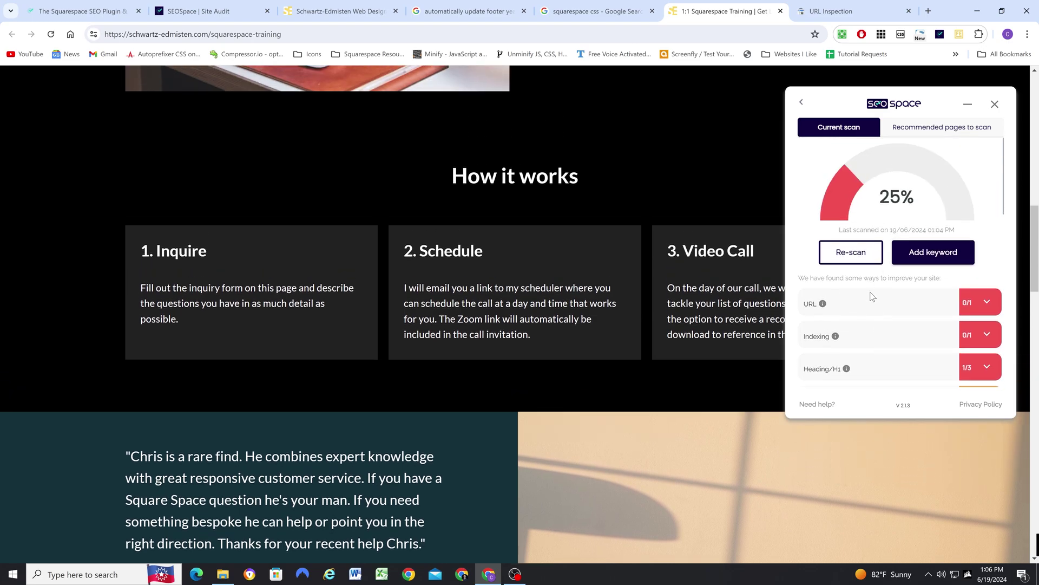
scroll(684, 271, up, 16)
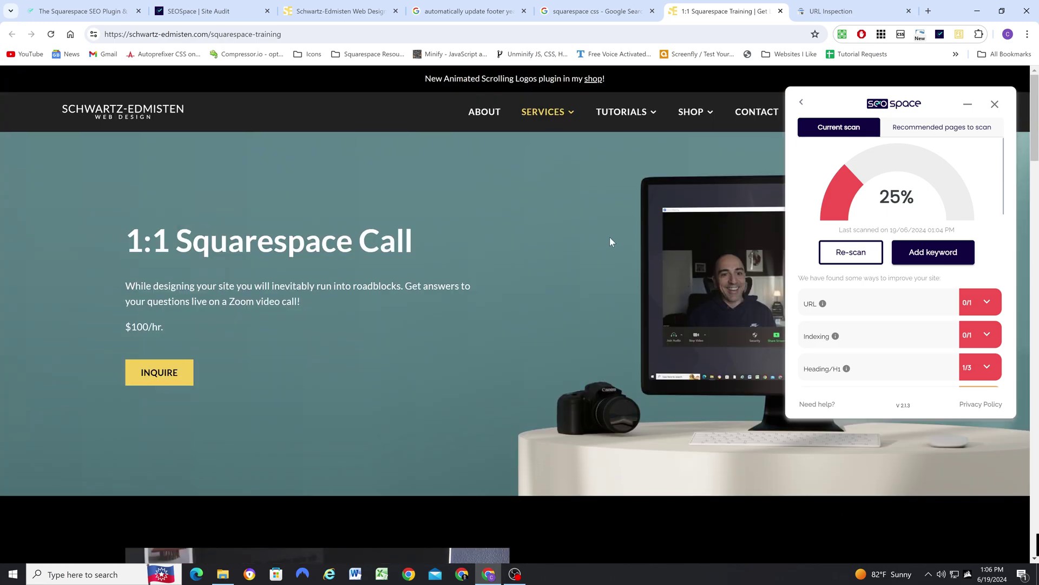
Step: Switch to the SEO Space site audit dashboard and scroll through Scanned Pages
click(207, 7)
scroll(425, 278, up, 3)
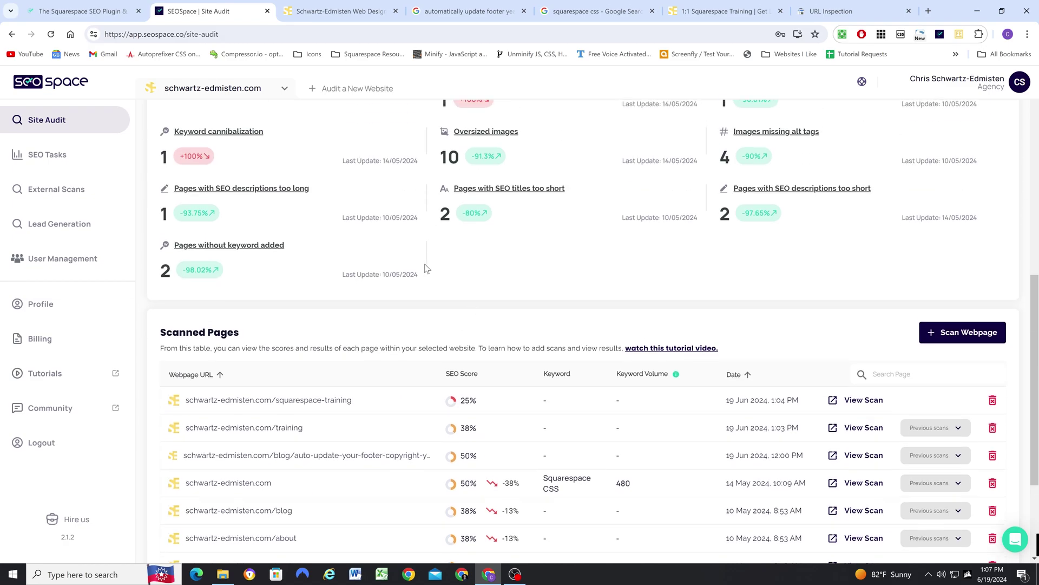
scroll(461, 236, down, 2)
scroll(461, 237, down, 1)
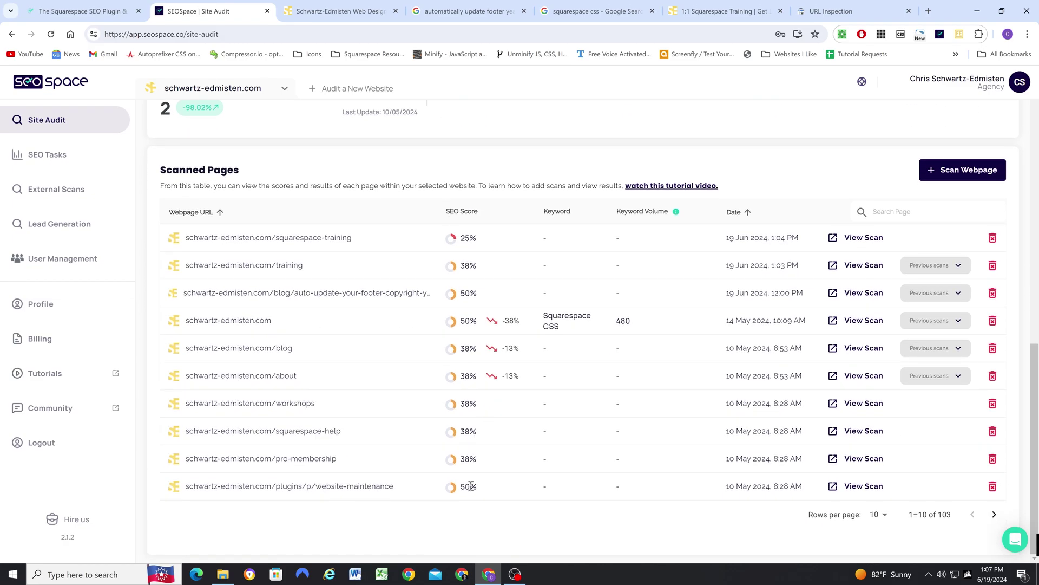
scroll(498, 467, up, 1)
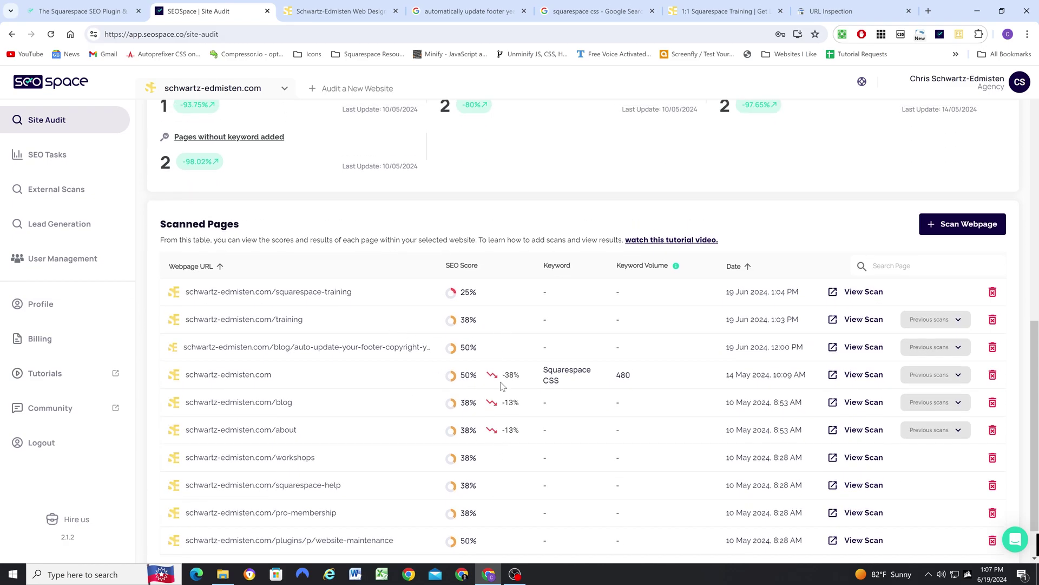
scroll(558, 330, up, 1)
scroll(551, 349, down, 1)
Step: Highlight the Squarespace CSS keyword, then scroll to the top and back down
drag(560, 383, 546, 370)
click(564, 385)
scroll(566, 324, down, 1)
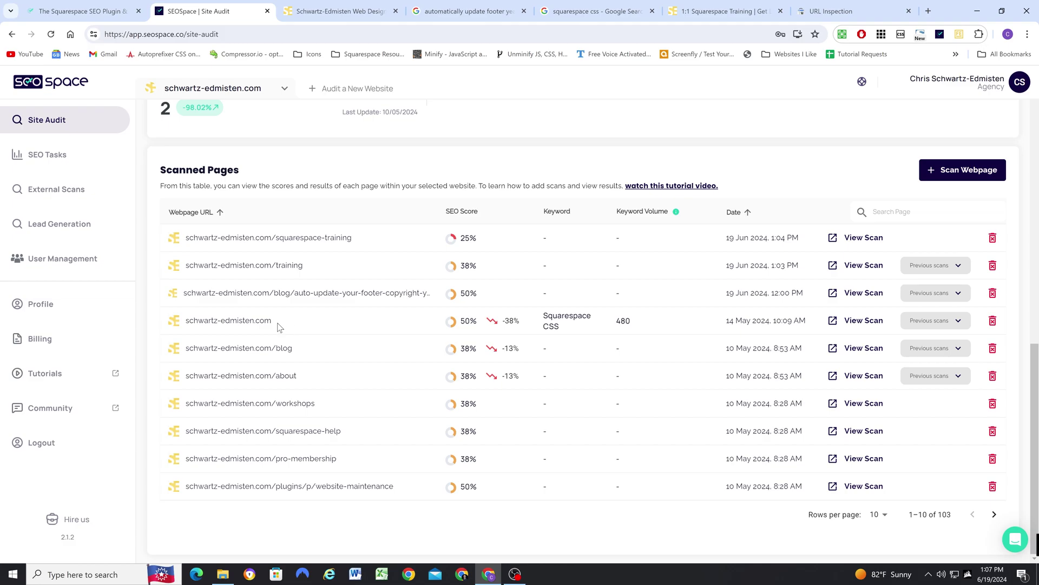
drag(566, 337, 544, 317)
click(566, 327)
scroll(582, 337, up, 1)
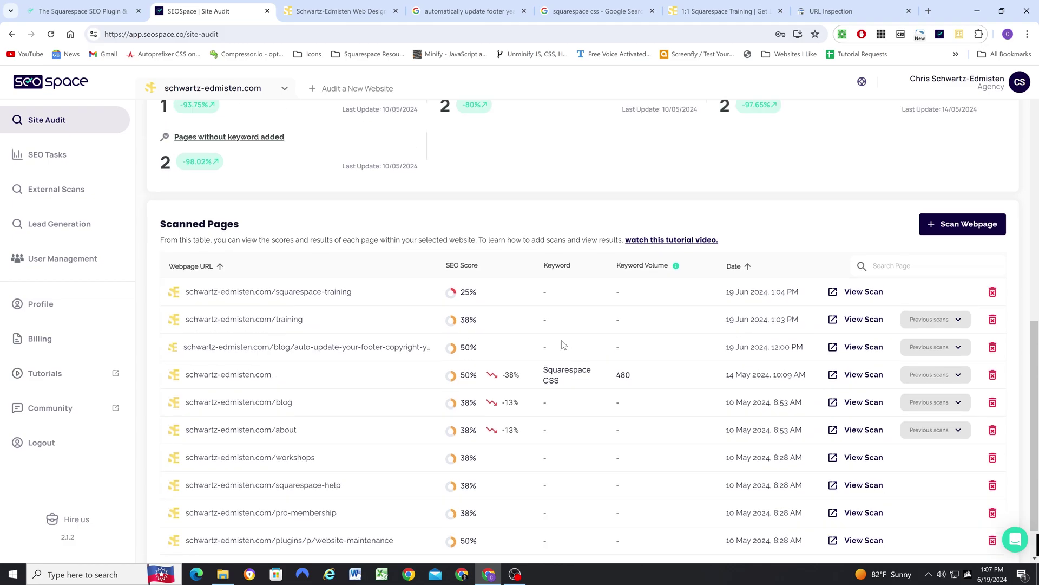
scroll(563, 347, up, 8)
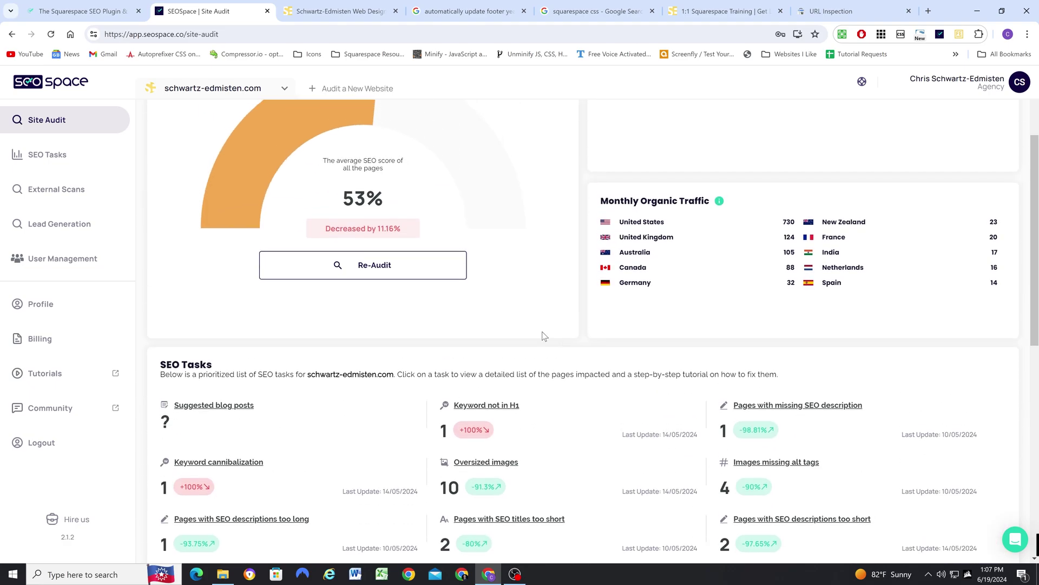
scroll(544, 334, up, 3)
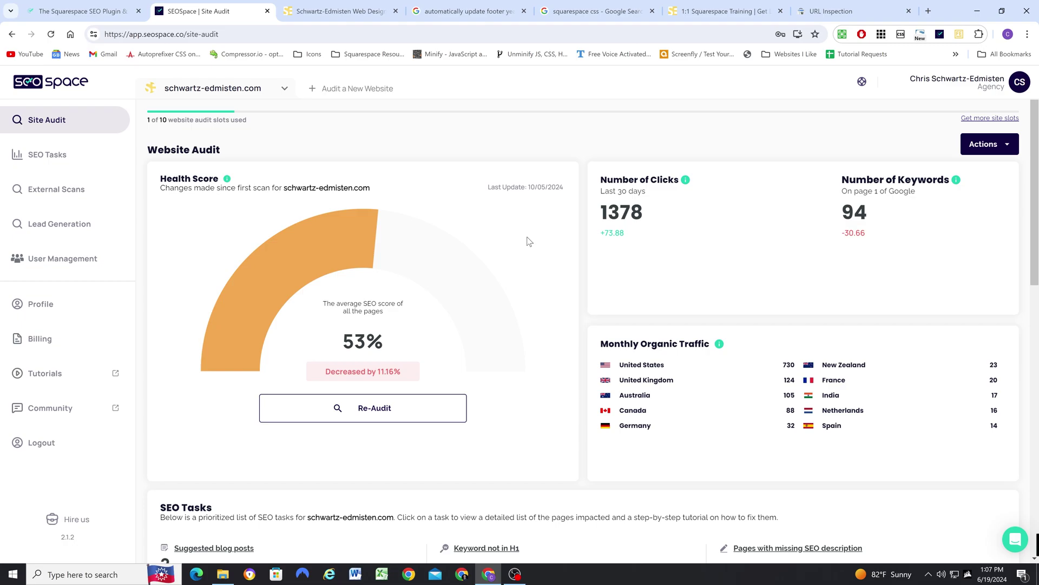
scroll(546, 232, down, 5)
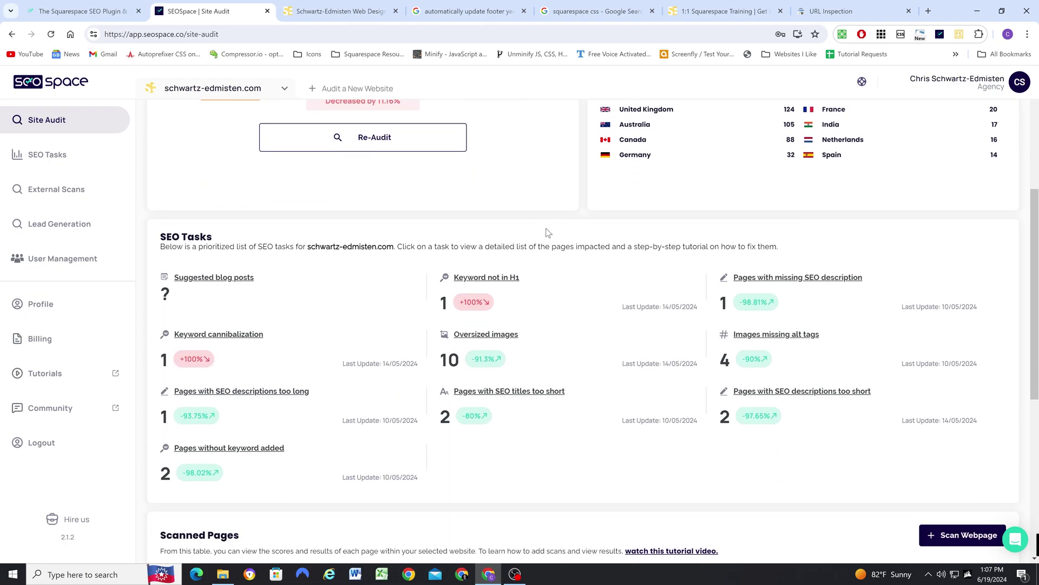
scroll(547, 232, down, 3)
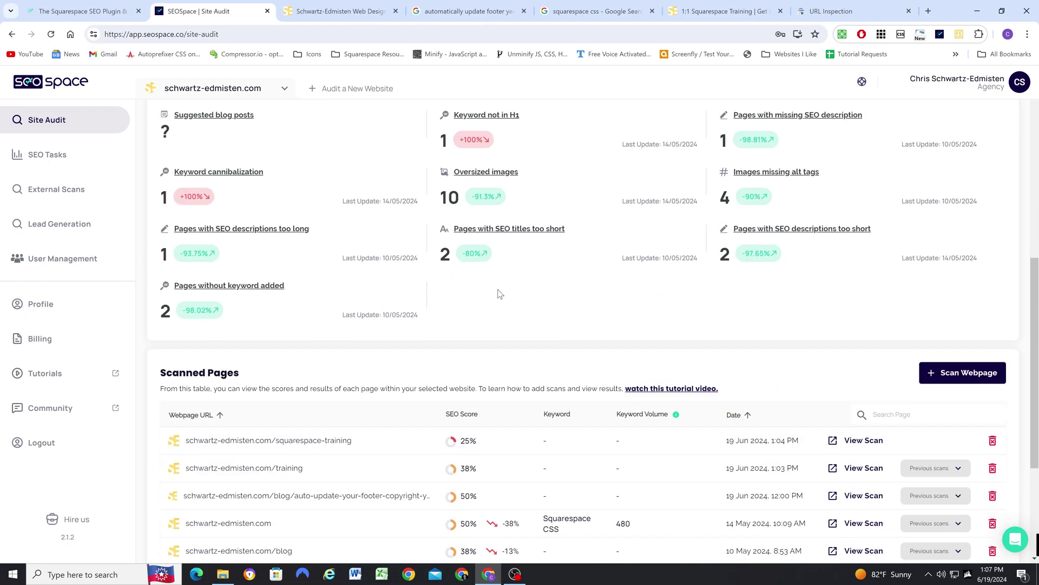